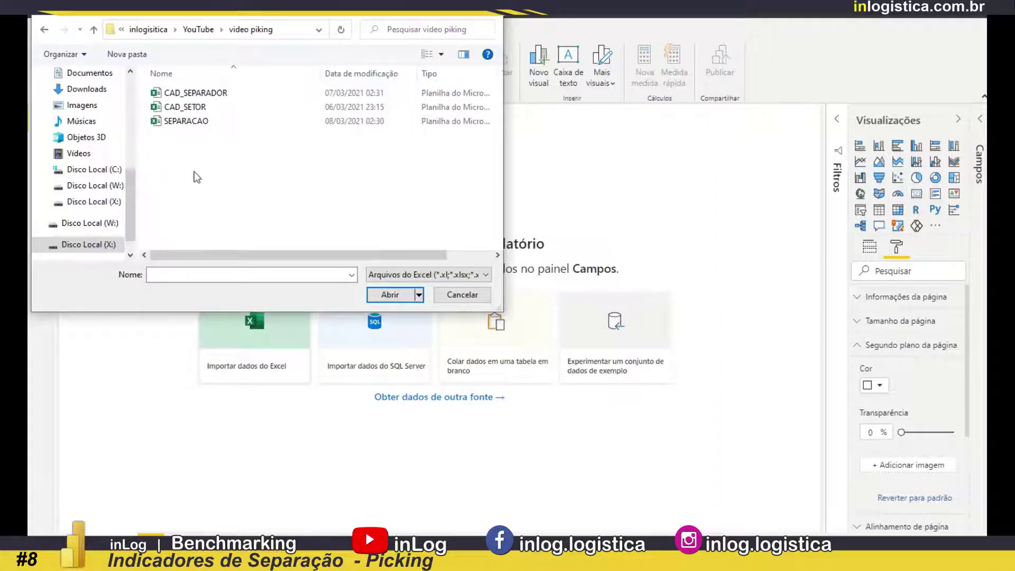
Open the CAD_SEPARADOR workbook and send its CAD_SEPARADOR sheet to the query editor for transformation.
{"action": "left_click", "coordinate": [204, 95]}
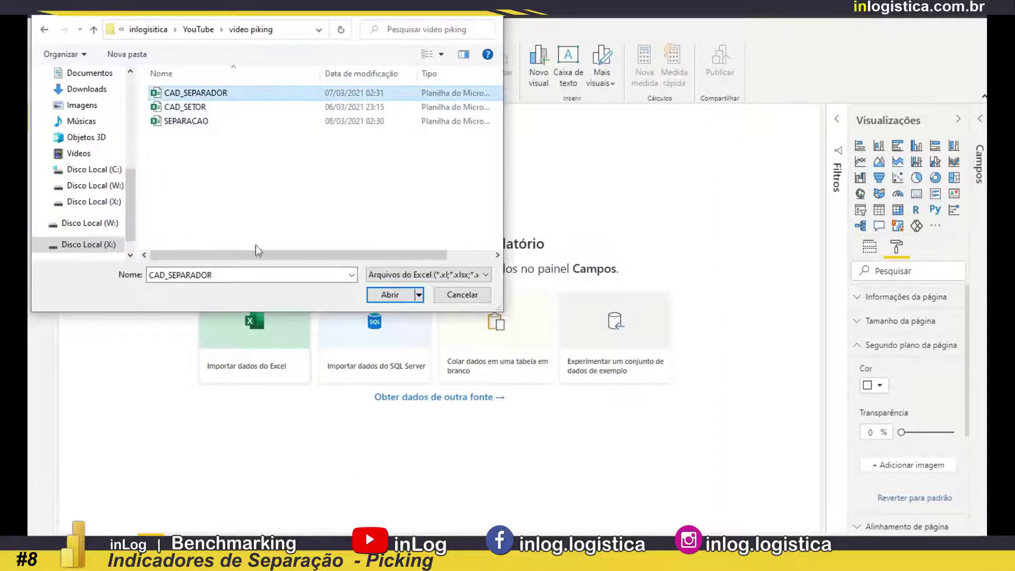
{"action": "left_click", "coordinate": [389, 296]}
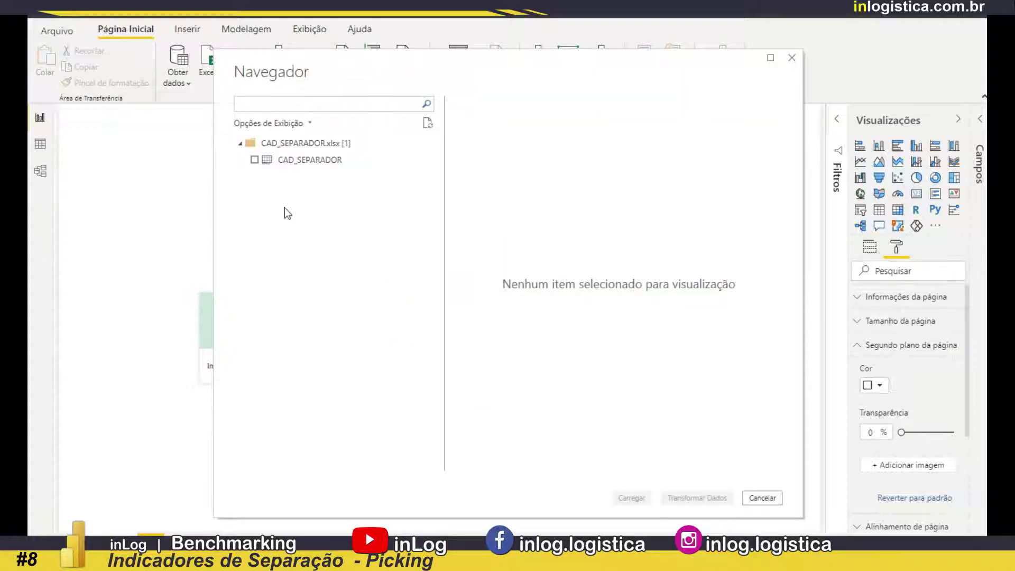
{"action": "left_click", "coordinate": [255, 159]}
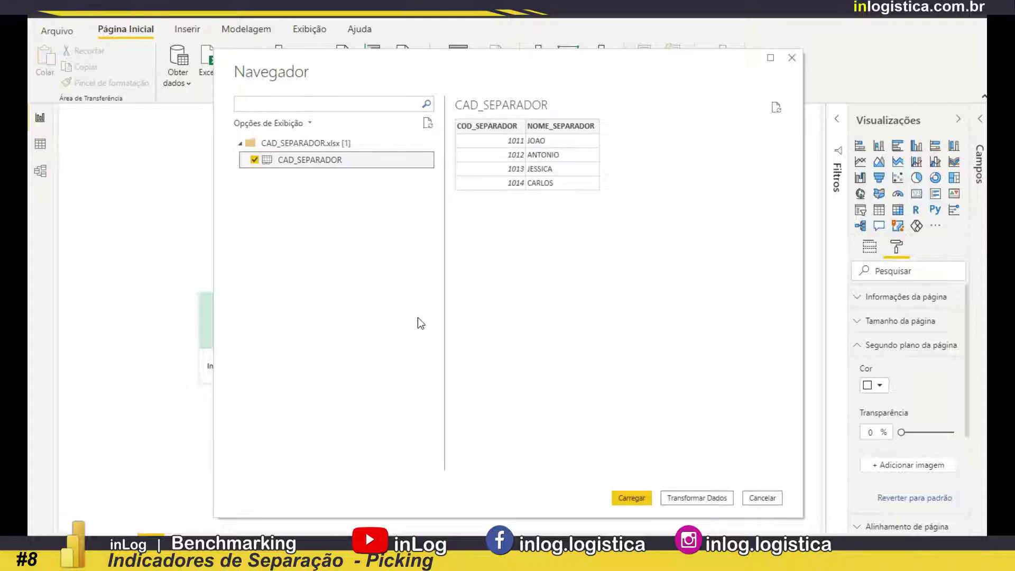
{"action": "left_click", "coordinate": [690, 497]}
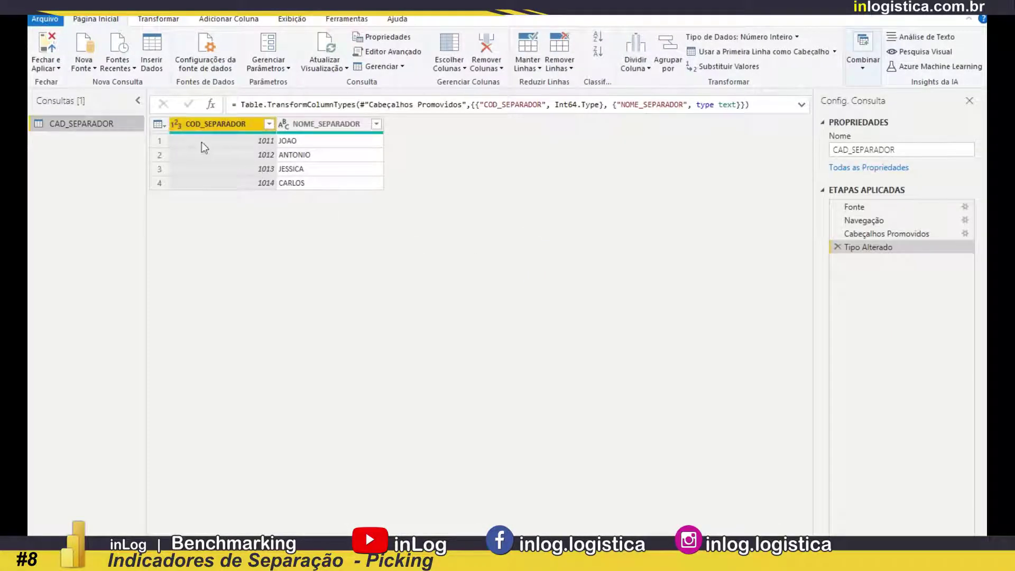
Change the COD_SEPARADOR column to text, replacing the current conversion, and apply the query changes to the report.
{"action": "left_click", "coordinate": [177, 126]}
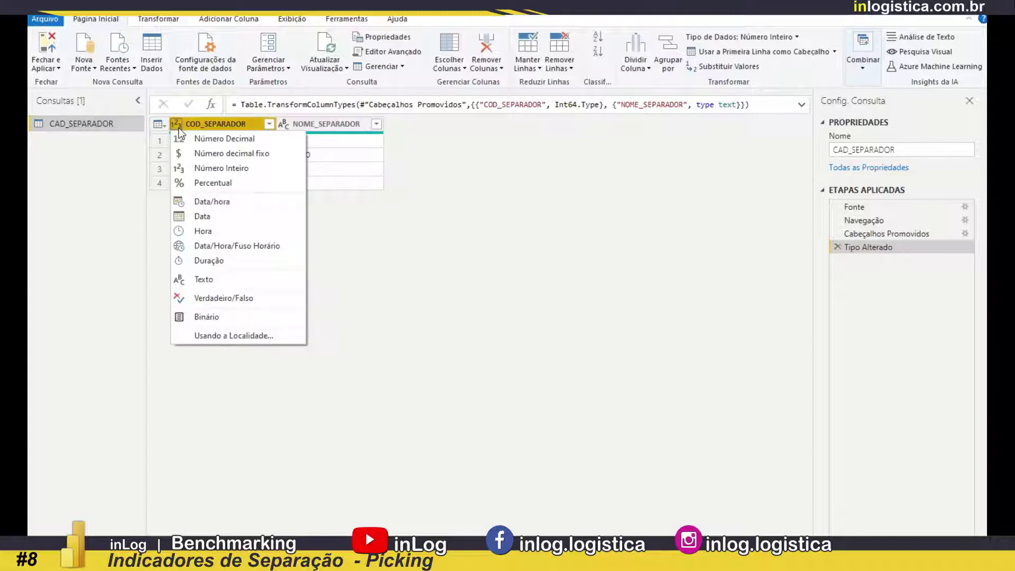
{"action": "left_click", "coordinate": [182, 281]}
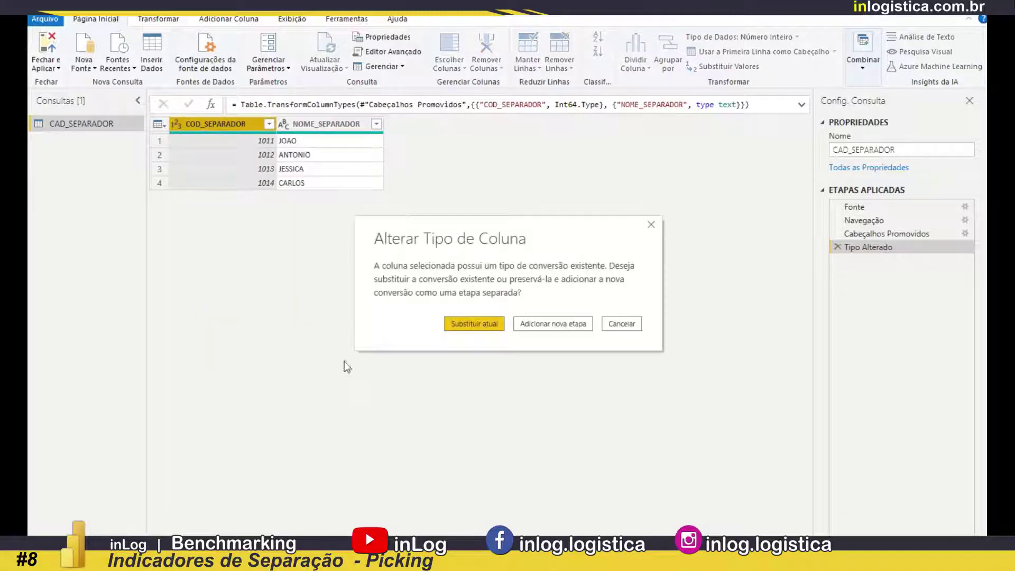
{"action": "left_click", "coordinate": [470, 327]}
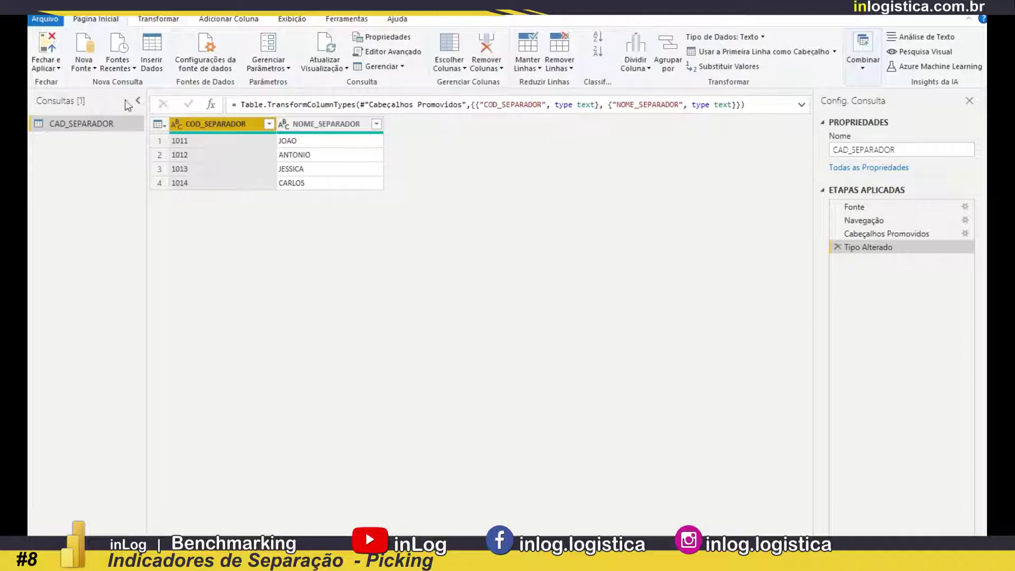
{"action": "left_click", "coordinate": [46, 47]}
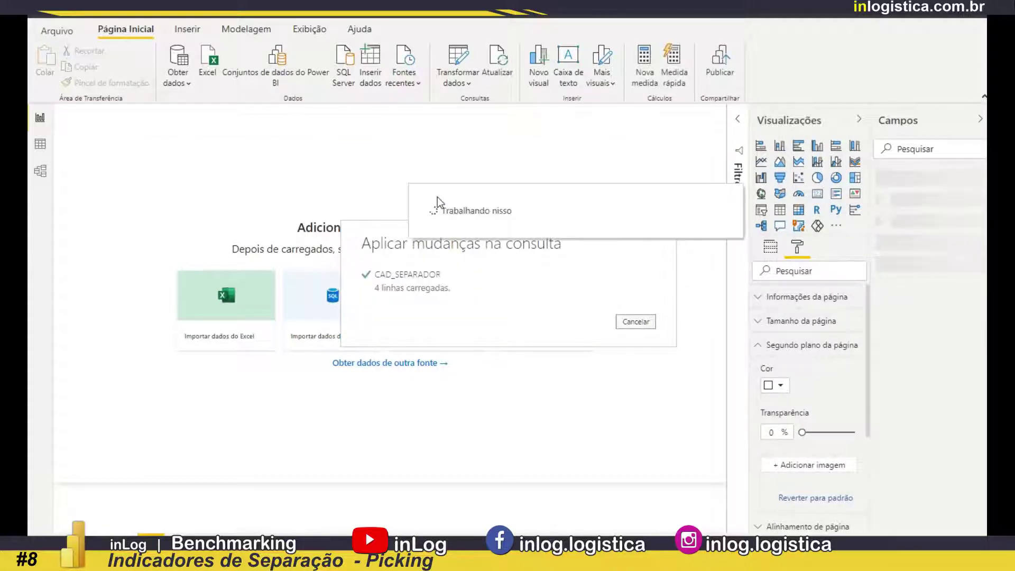
Import the Planilha1 sheet from the CAD_SETOR Excel workbook through the query editor and apply it to the report.
{"action": "left_click", "coordinate": [176, 72]}
{"action": "left_click", "coordinate": [183, 129]}
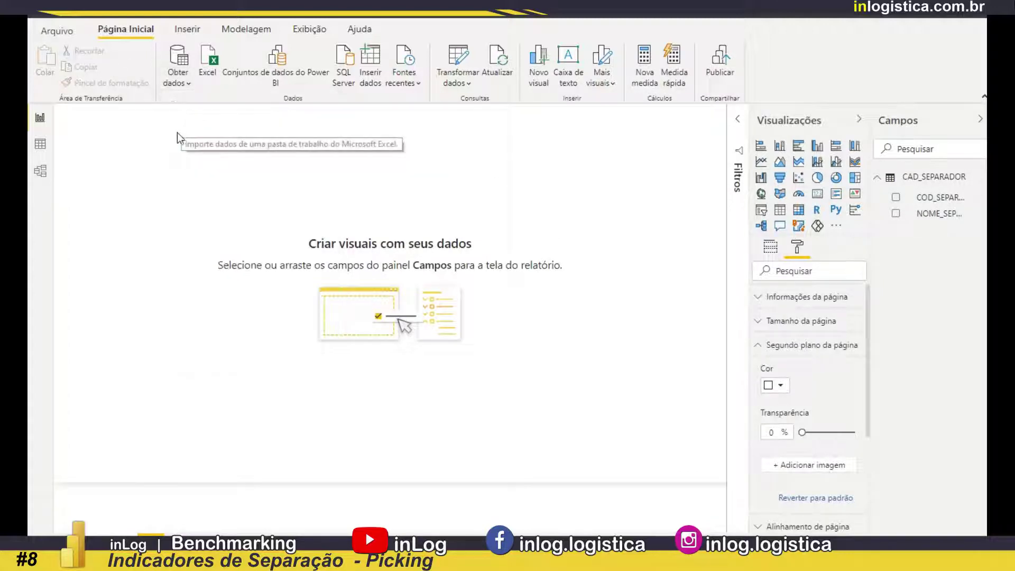
{"action": "left_click", "coordinate": [182, 108]}
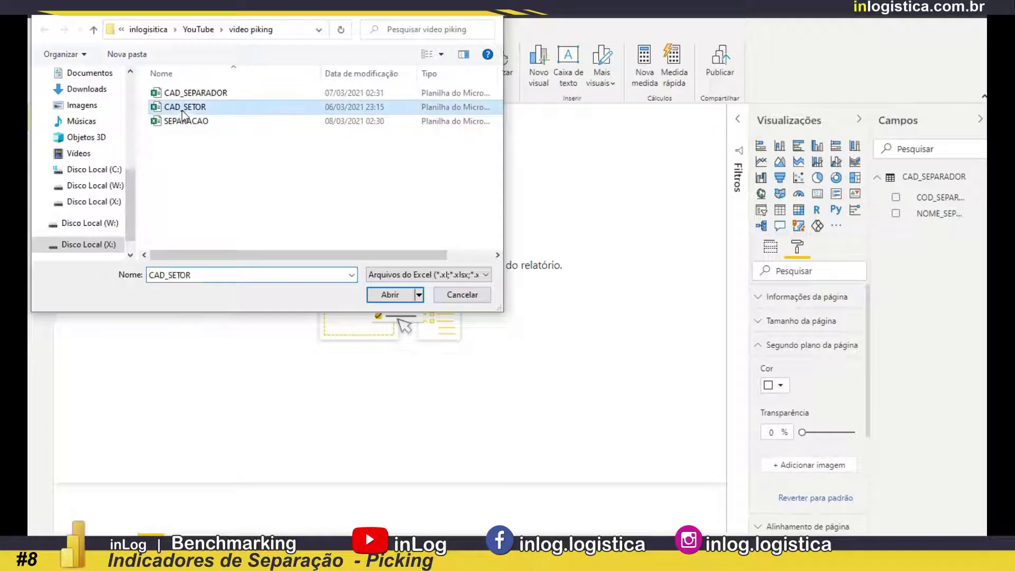
{"action": "left_click", "coordinate": [388, 294]}
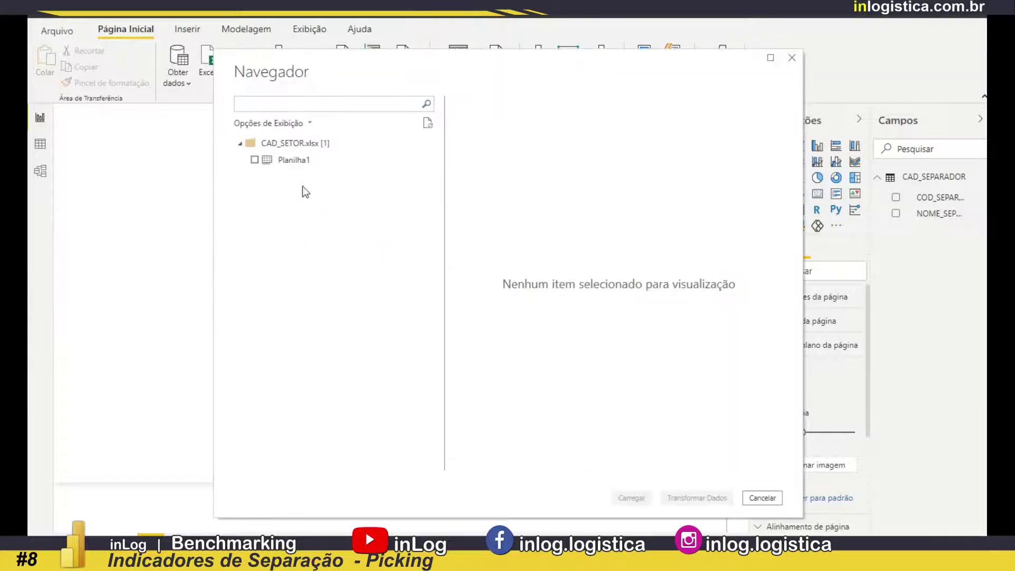
{"action": "left_click", "coordinate": [255, 160]}
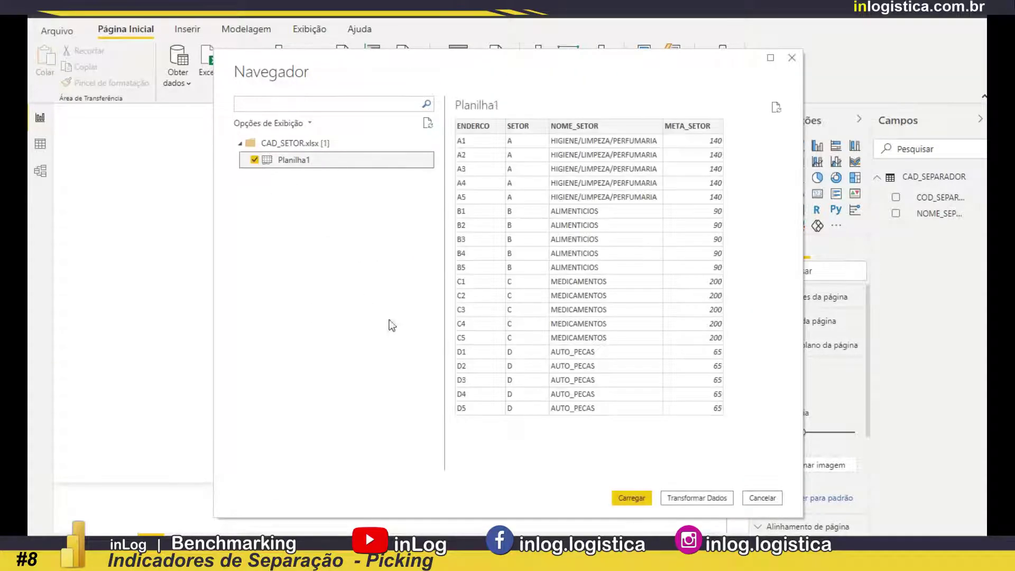
{"action": "left_click", "coordinate": [632, 499]}
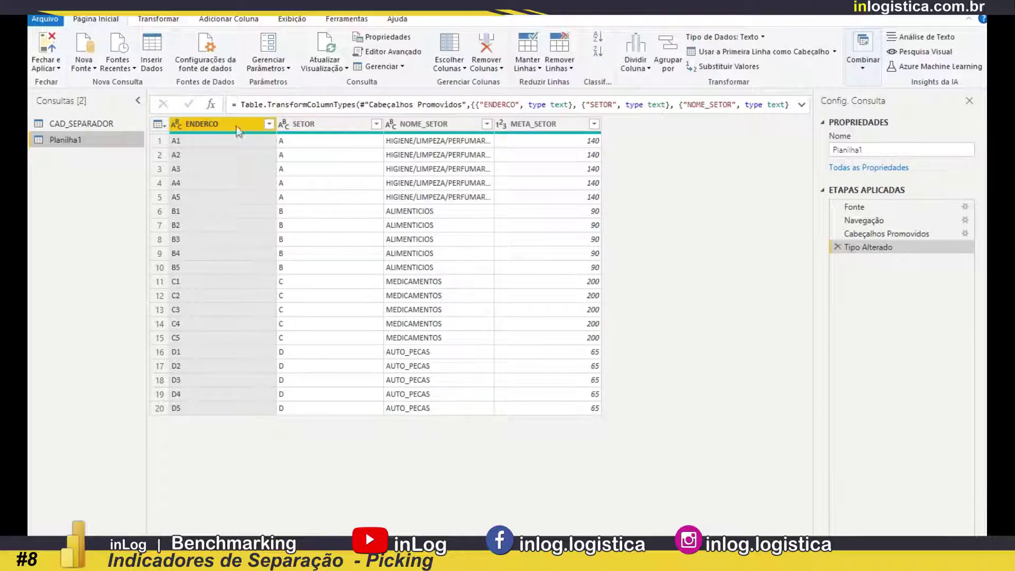
{"action": "left_click", "coordinate": [48, 49]}
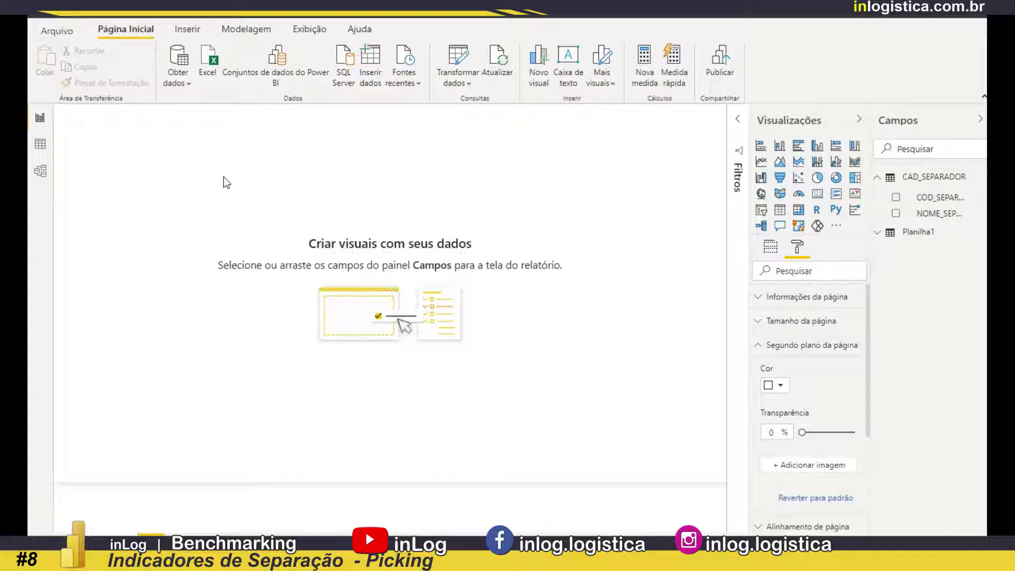
Connect to the SEPARACAO Excel workbook and open its SEPARACAO sheet in the query editor for transformation.
{"action": "left_click", "coordinate": [487, 139]}
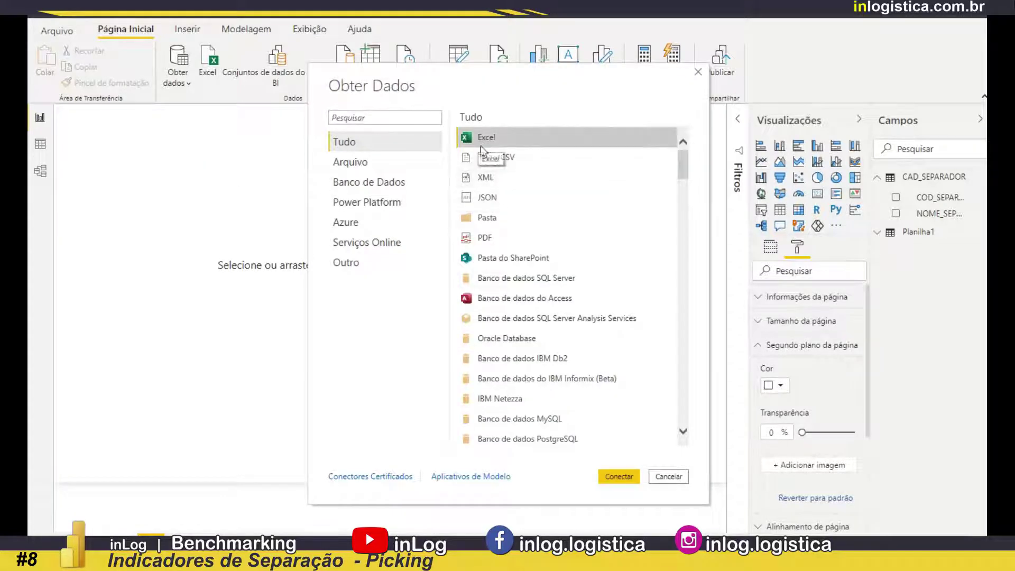
{"action": "left_click", "coordinate": [611, 481]}
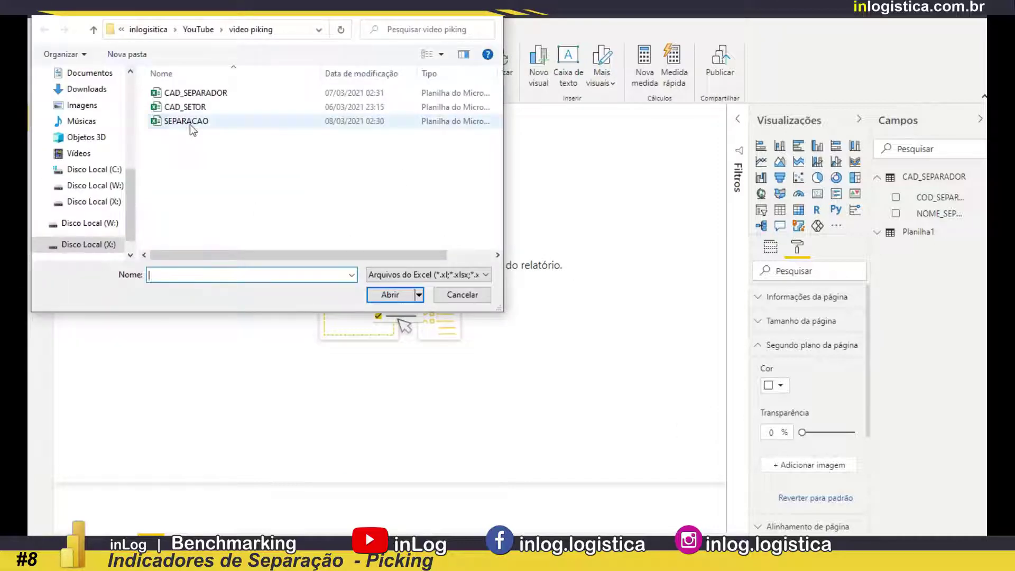
{"action": "left_click", "coordinate": [189, 125]}
{"action": "left_click", "coordinate": [396, 293]}
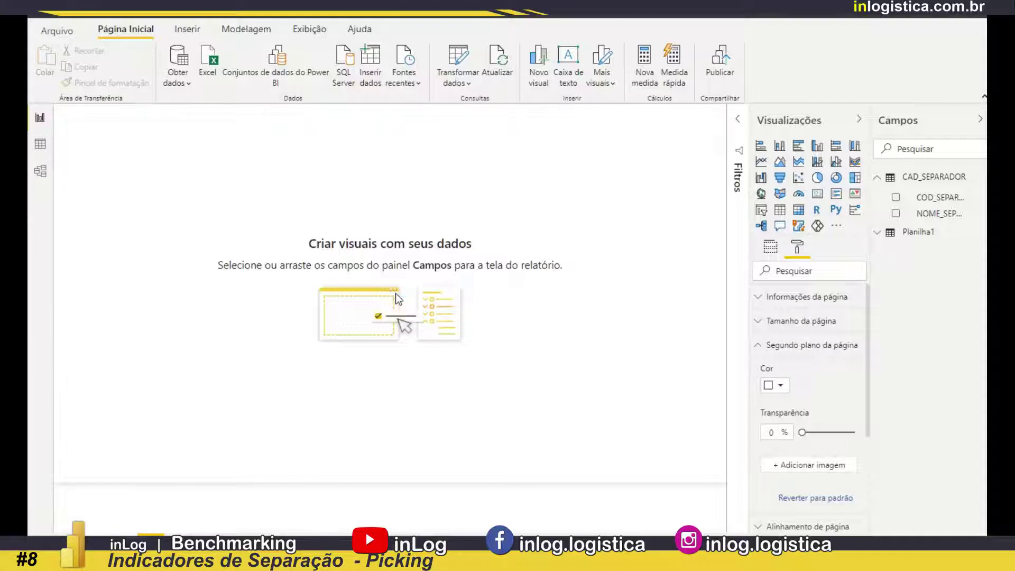
{"action": "left_click", "coordinate": [257, 159]}
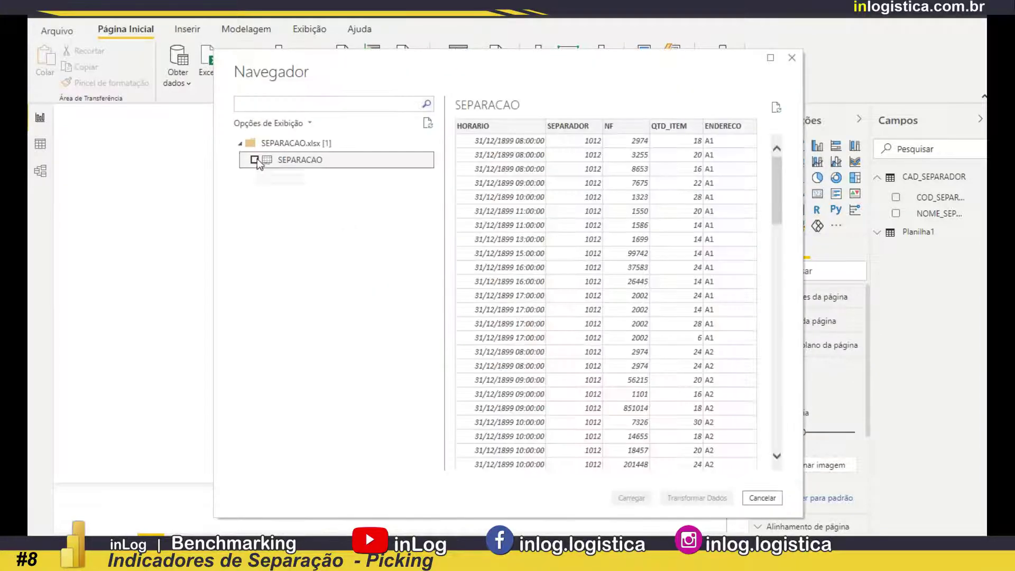
{"action": "left_click", "coordinate": [696, 500]}
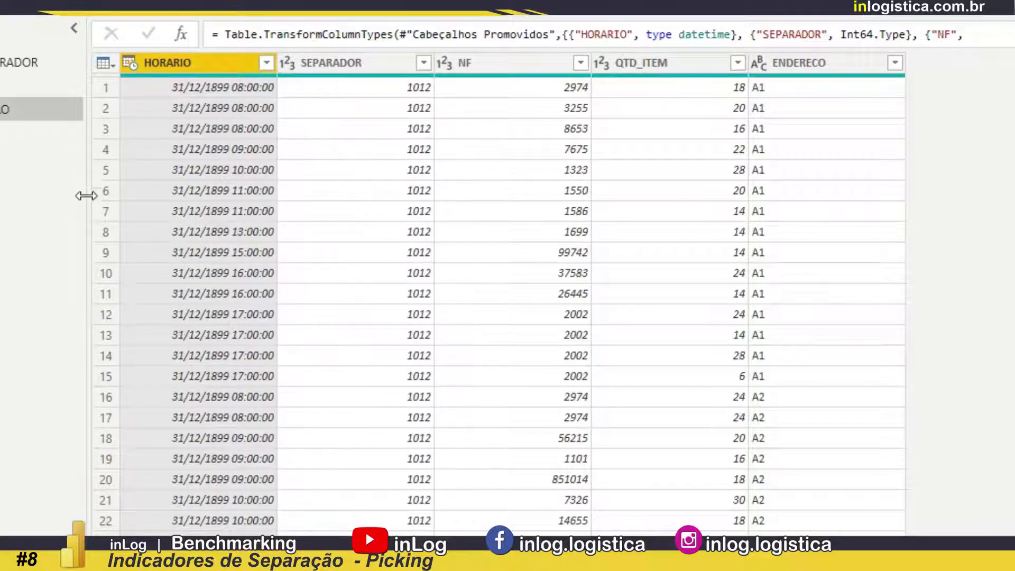
Change the HORARIO column's data type to time (Hora), replacing the current conversion.
{"action": "left_click", "coordinate": [129, 65]}
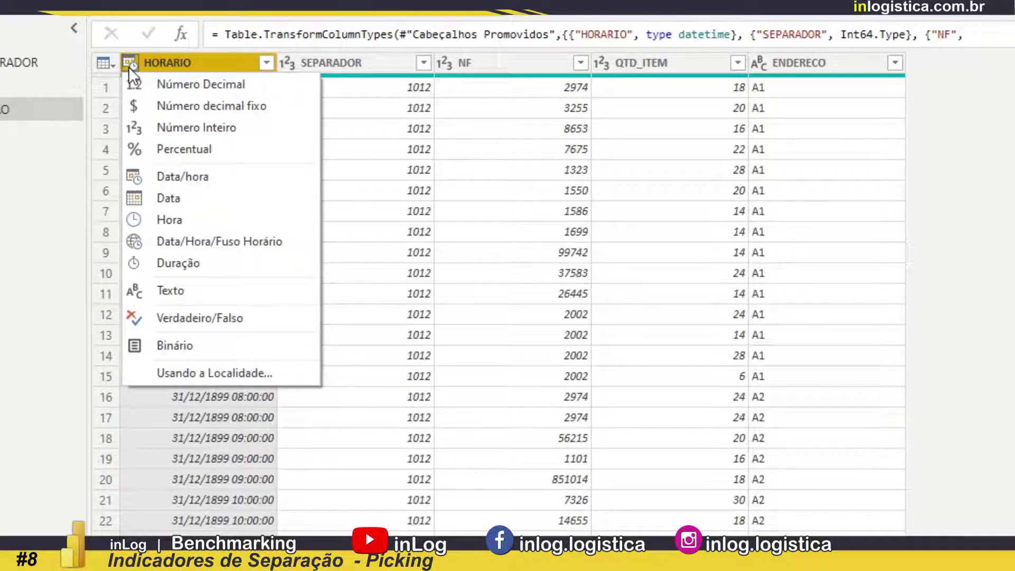
{"action": "left_click", "coordinate": [155, 218]}
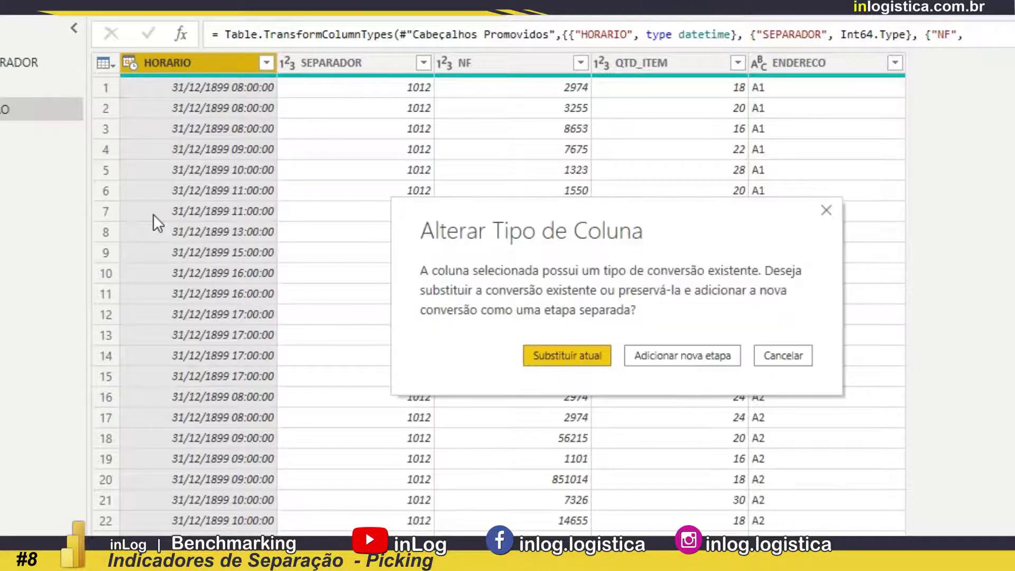
{"action": "left_click", "coordinate": [544, 358]}
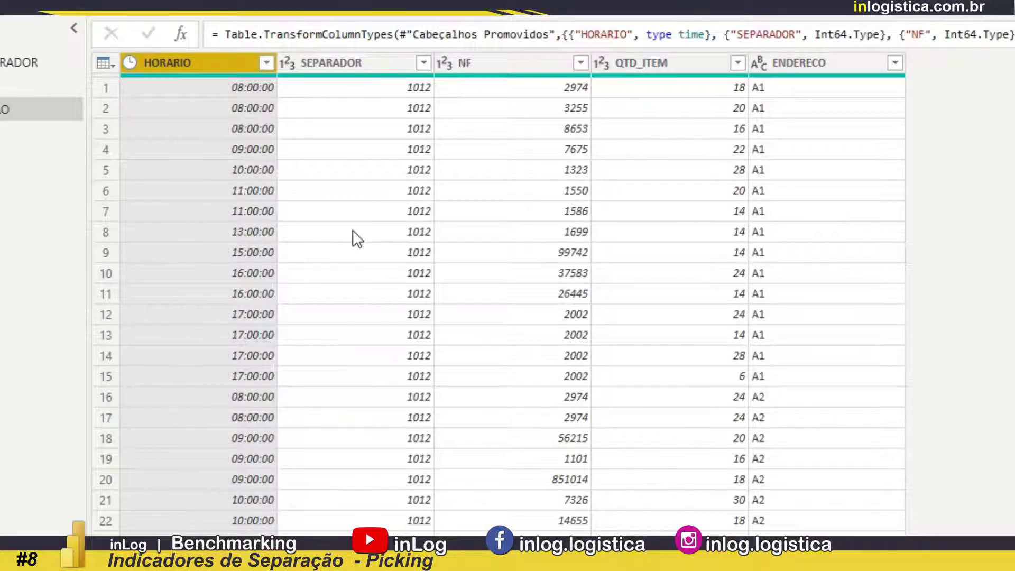
Change the SEPARADOR and NF columns to text (Texto), replacing the current conversion for each.
{"action": "left_click", "coordinate": [297, 58]}
{"action": "left_click", "coordinate": [288, 64]}
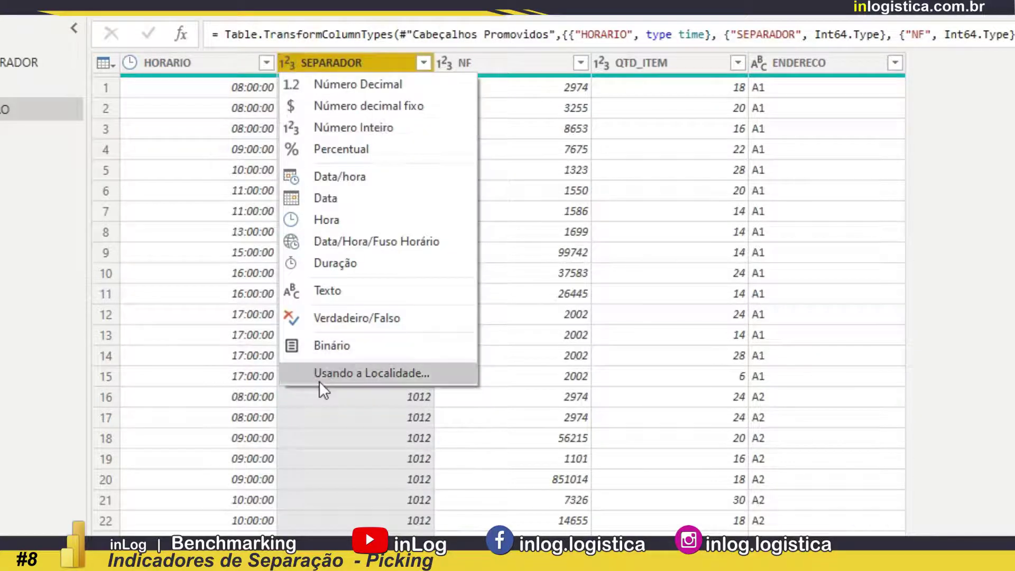
{"action": "left_click", "coordinate": [342, 283]}
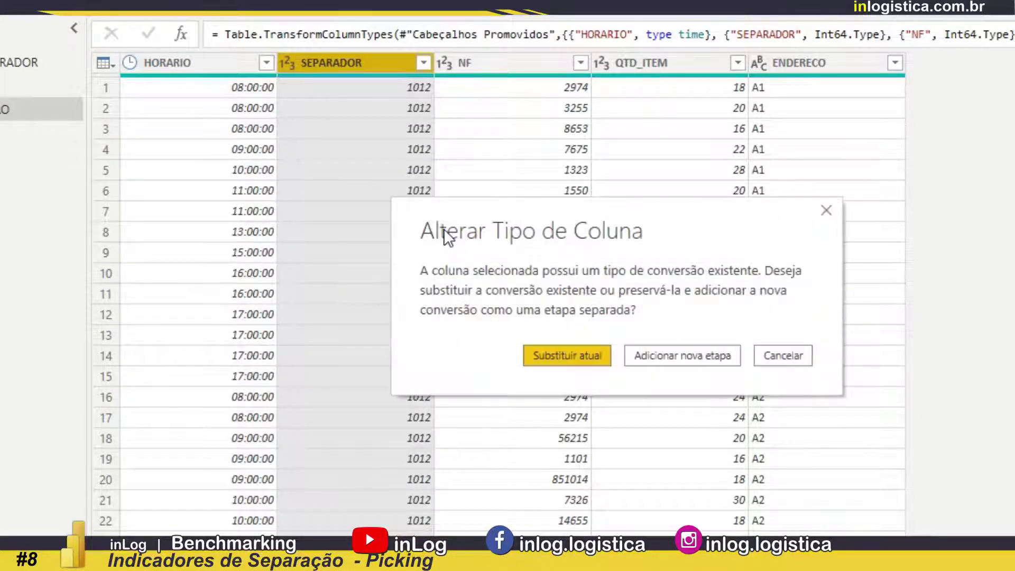
{"action": "left_click", "coordinate": [549, 355]}
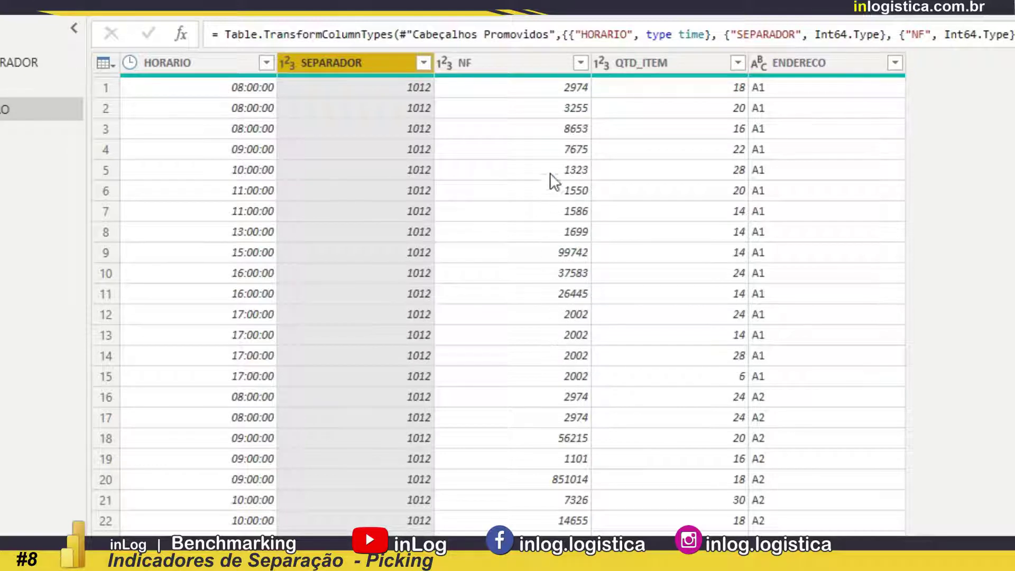
{"action": "left_click", "coordinate": [441, 60]}
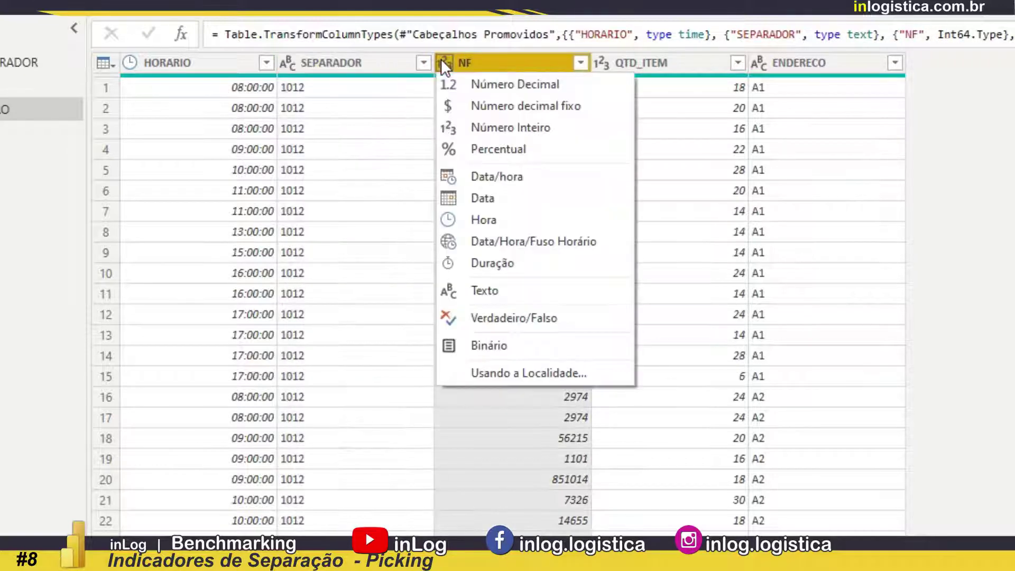
{"action": "left_click", "coordinate": [456, 290]}
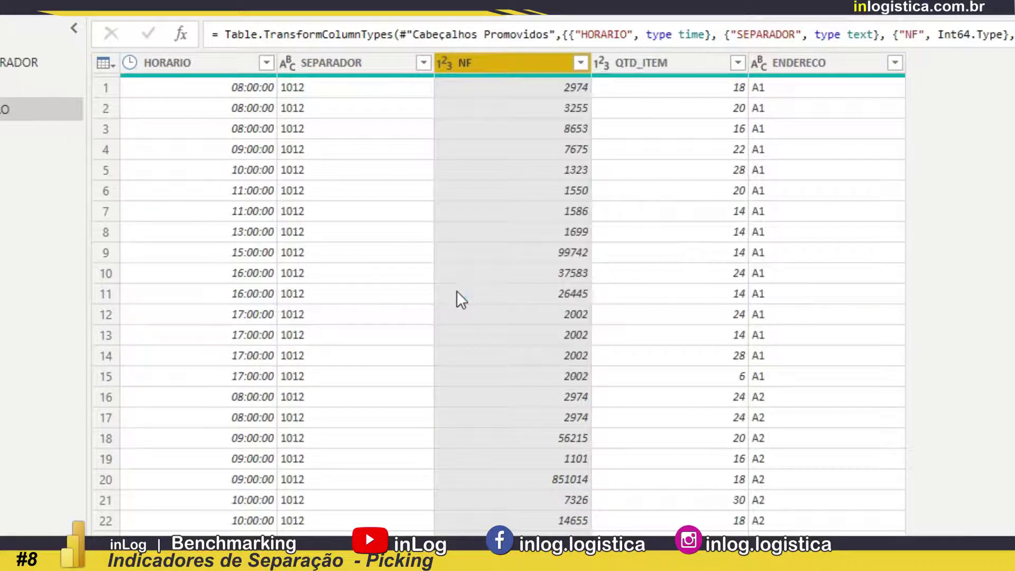
{"action": "left_click", "coordinate": [552, 353]}
Review the data types of the QTD_ITEM and ENDERECO columns and apply the SEPARACAO query to the report.
{"action": "left_click", "coordinate": [601, 63]}
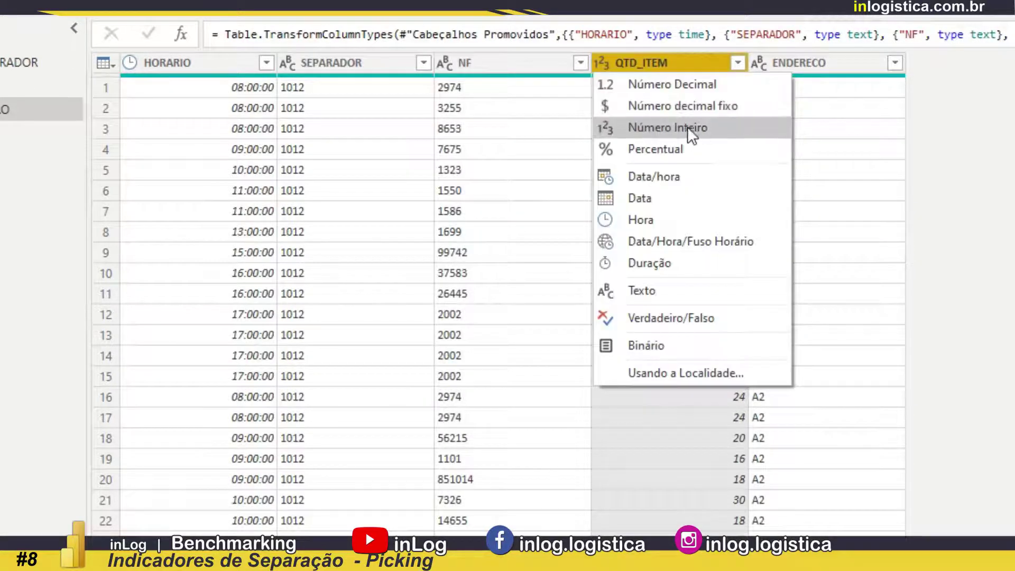
{"action": "left_click", "coordinate": [535, 204]}
{"action": "left_click", "coordinate": [761, 62]}
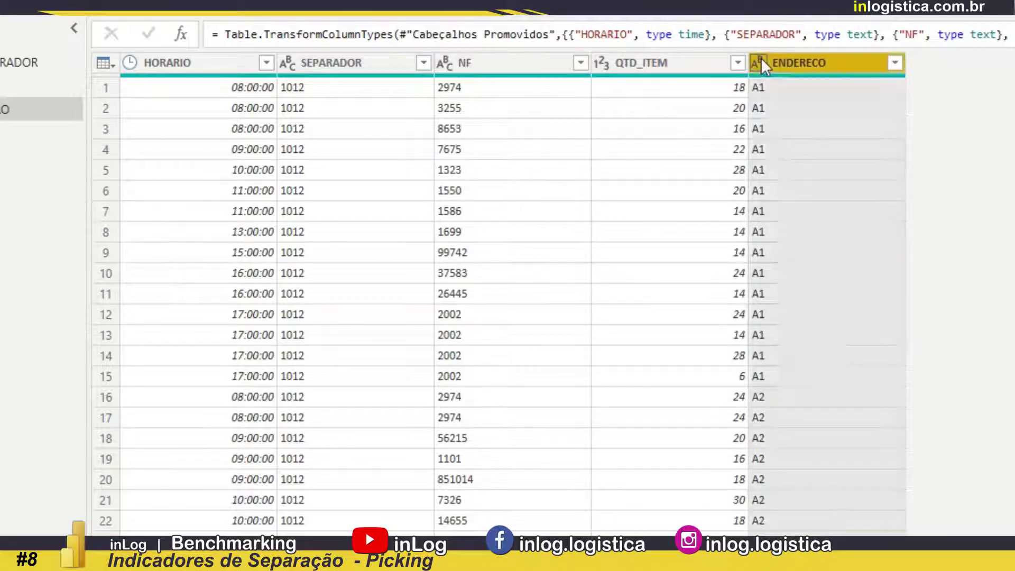
{"action": "left_click", "coordinate": [688, 138]}
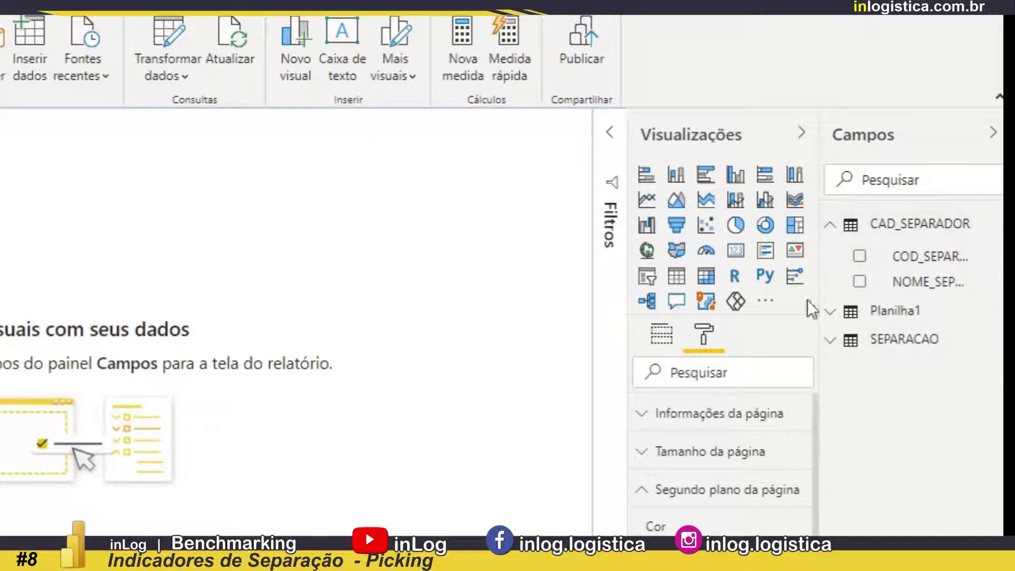
Inspect the fields of the Planilha1 table and rename the table to ENDEREÇO.
{"action": "left_click", "coordinate": [834, 316]}
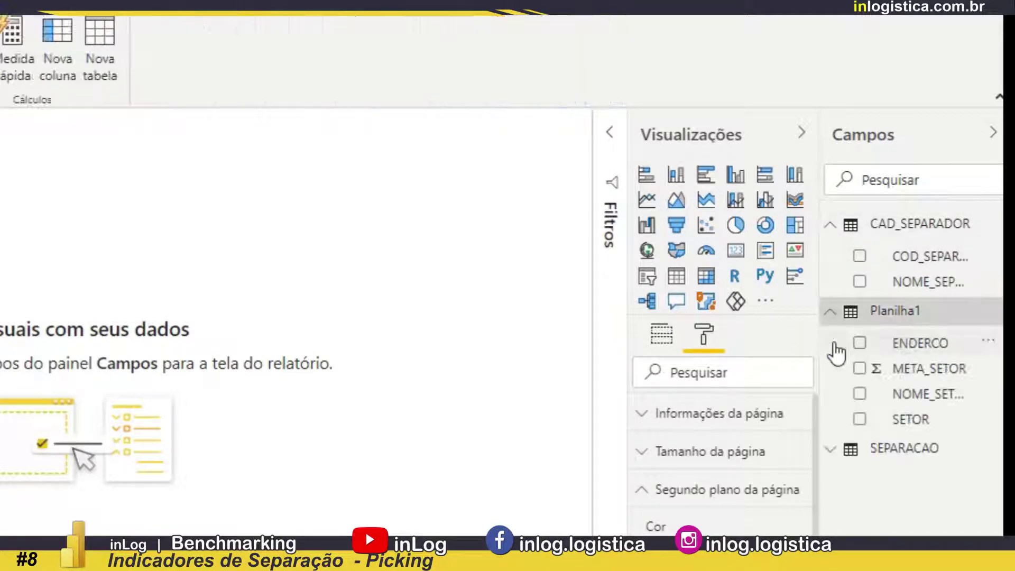
{"action": "left_click", "coordinate": [851, 347]}
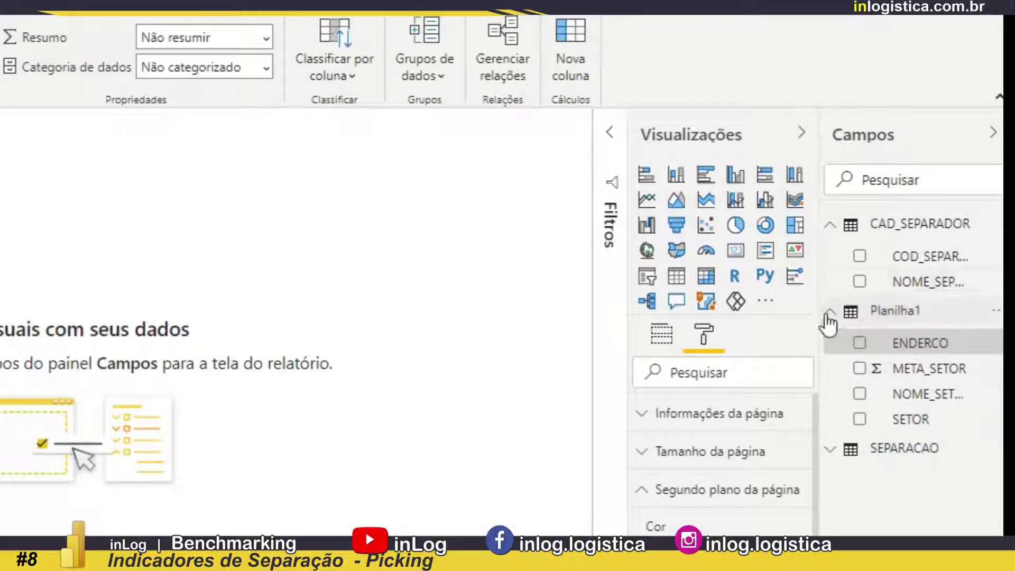
{"action": "right_click", "coordinate": [883, 317]}
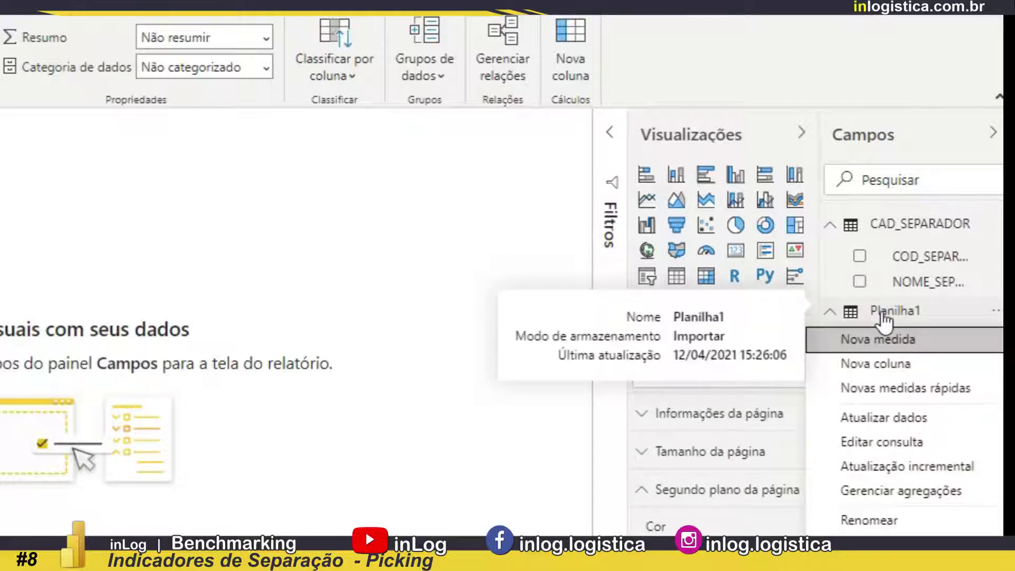
{"action": "left_click", "coordinate": [889, 519]}
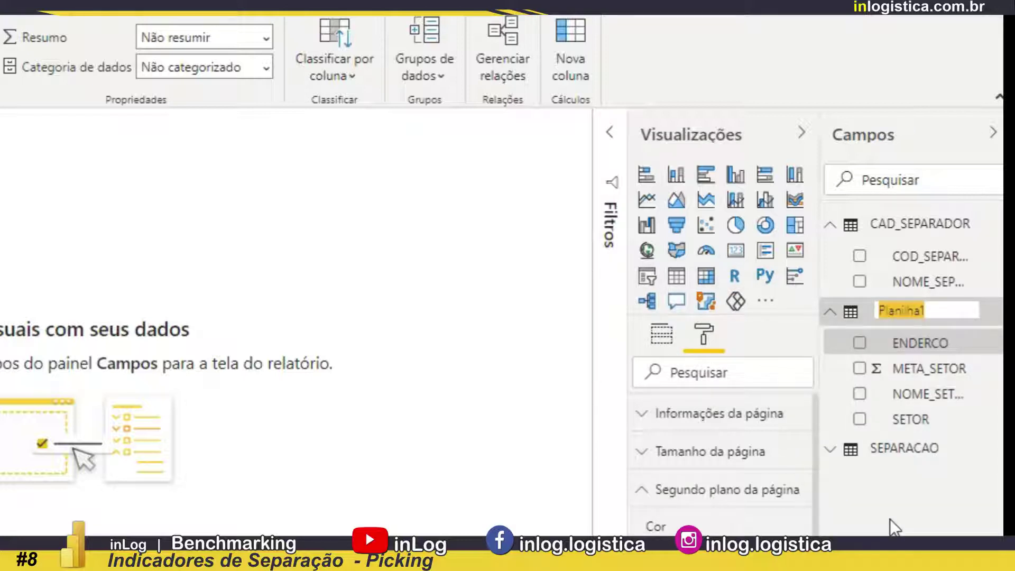
{"action": "type", "text": "Endere"}
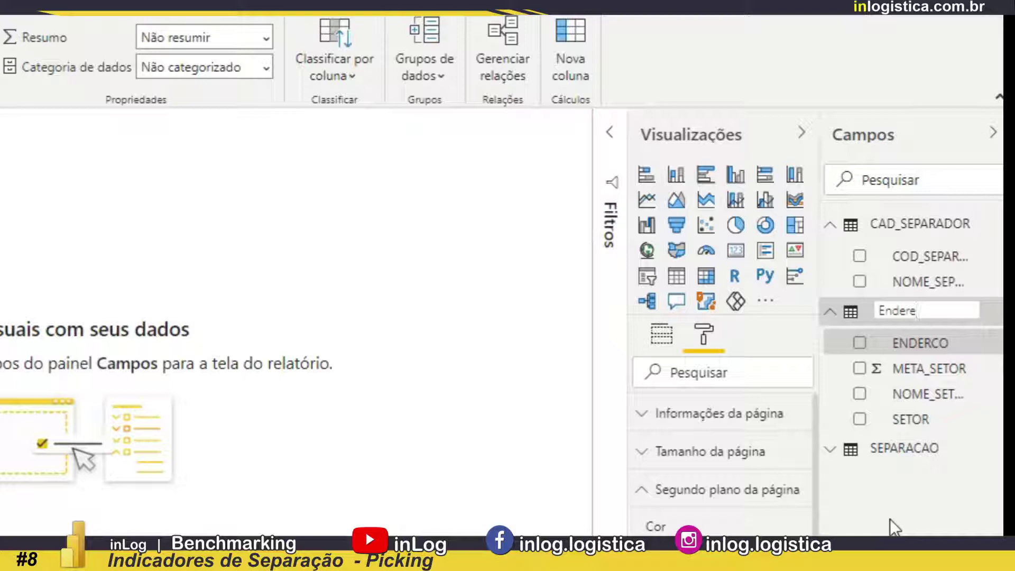
{"action": "key", "text": "BackSpace"}
{"action": "key", "text": "BackSpace"}
{"action": "key", "text": "BackSpace"}
{"action": "key", "text": "BackSpace"}
{"action": "key", "text": "BackSpace"}
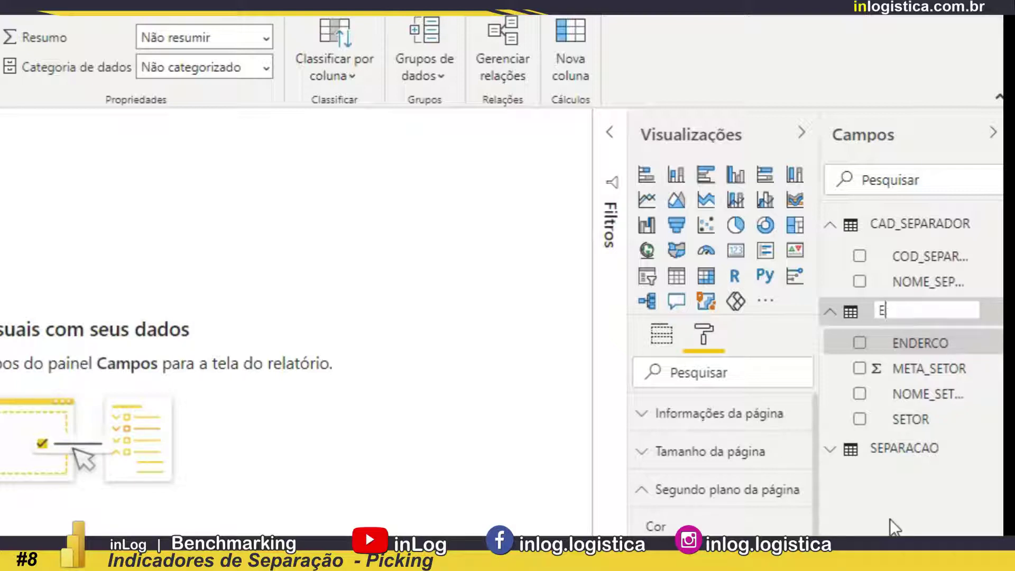
{"action": "type", "text": "NDEREÇO"}
{"action": "key", "text": "Return"}
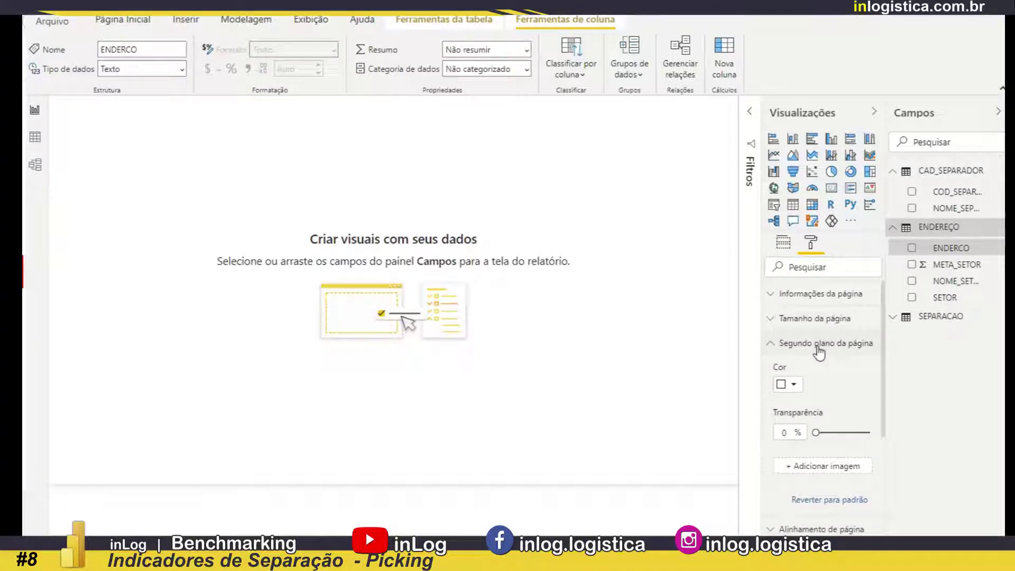
Add FUNDOD1.jpg as the report page's background image and set its image fit to Ajuste.
{"action": "left_click", "coordinate": [762, 270]}
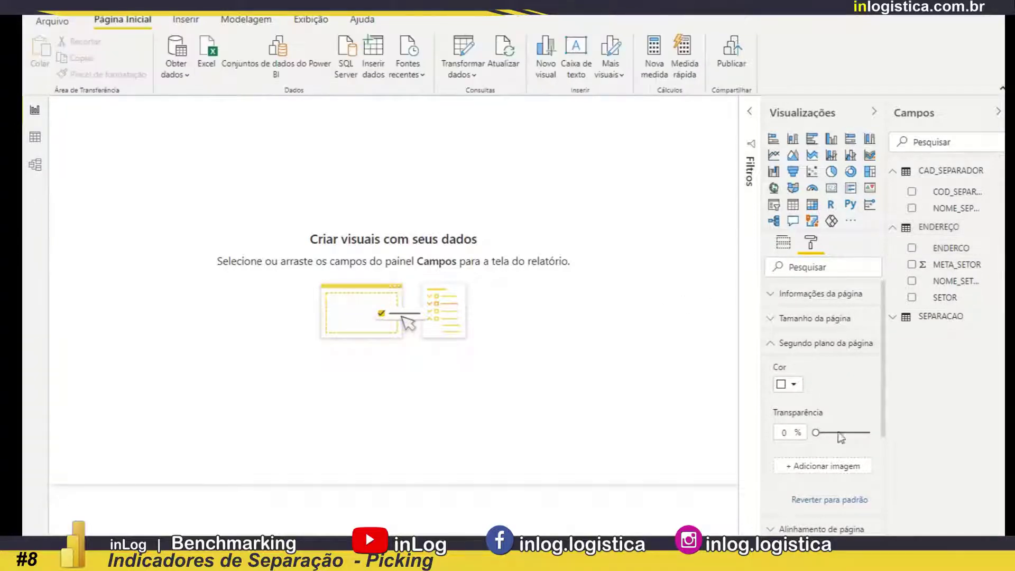
{"action": "left_click", "coordinate": [835, 470]}
{"action": "left_click", "coordinate": [181, 109]}
{"action": "left_click", "coordinate": [398, 291]}
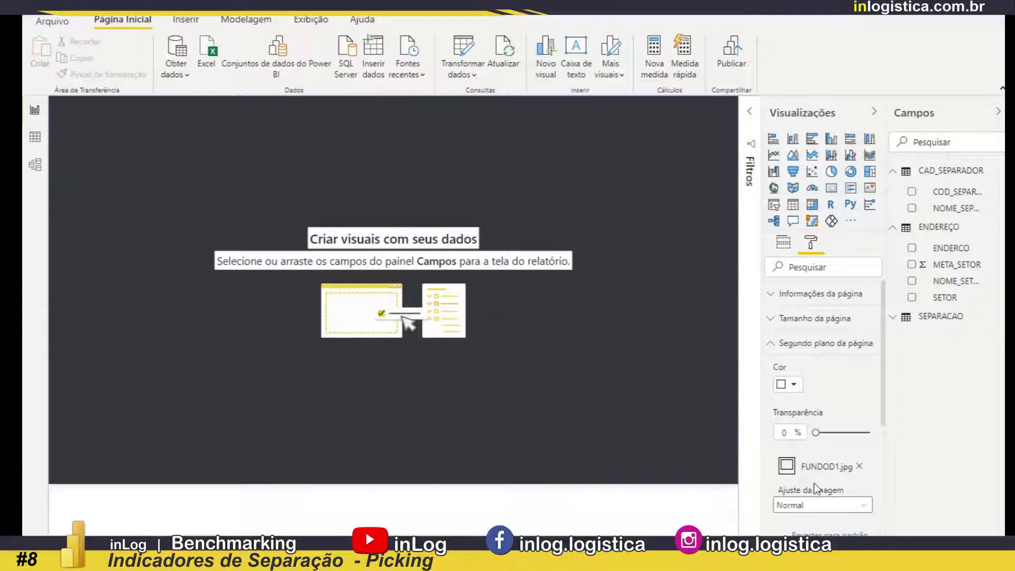
{"action": "left_click", "coordinate": [817, 505]}
{"action": "left_click", "coordinate": [808, 528]}
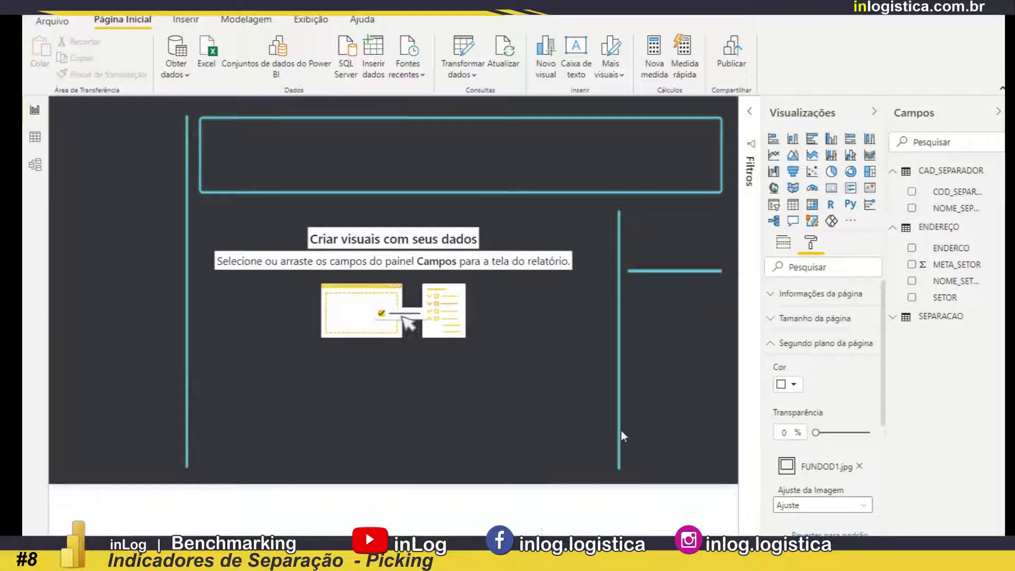
Add a slicer on NOME_SEPARADOR, narrowed to fit beside the background's first vertical line, with its upper edge lowered.
{"action": "left_click", "coordinate": [774, 204]}
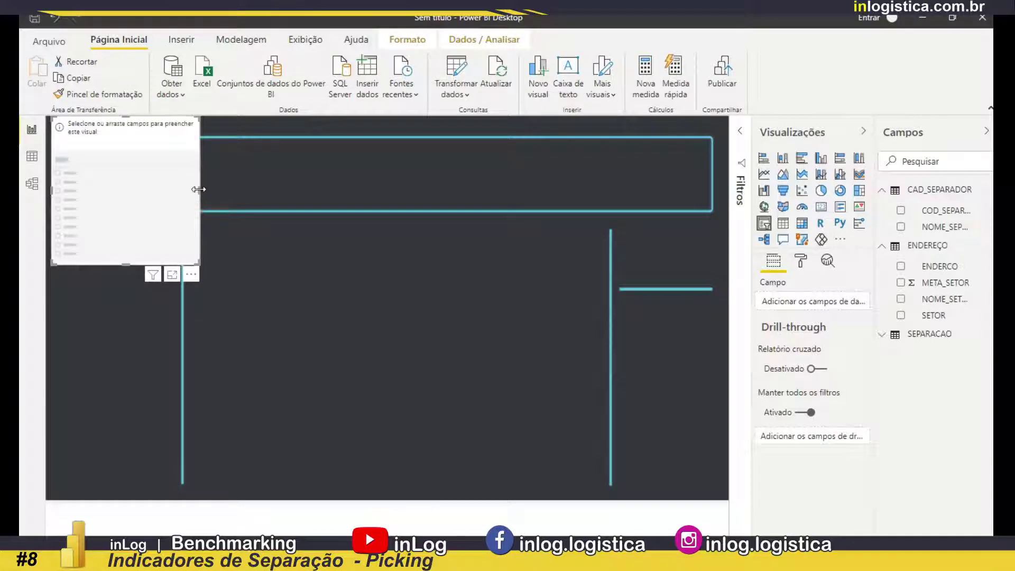
{"action": "left_click_drag", "start_coordinate": [199, 190], "coordinate": [173, 211]}
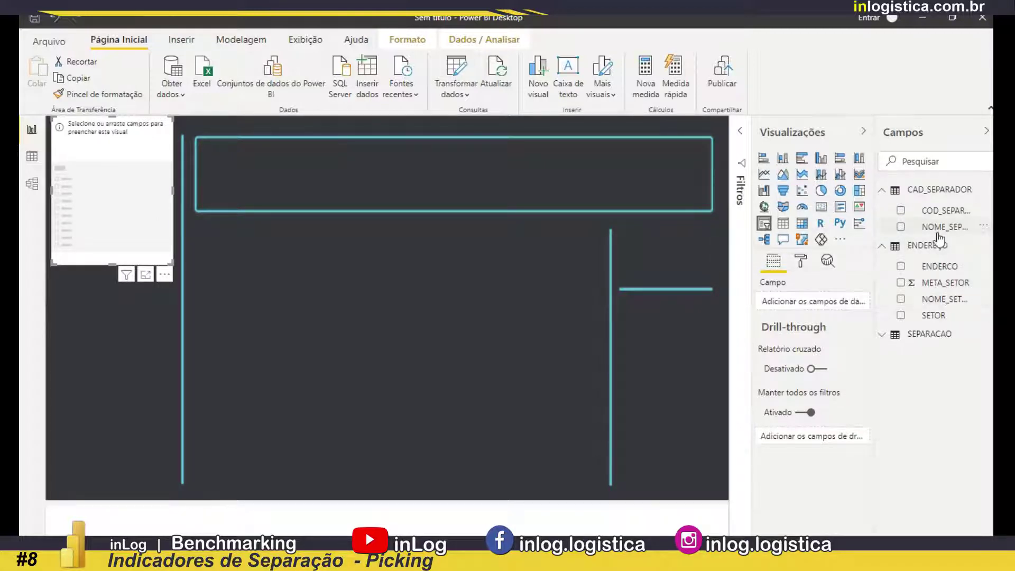
{"action": "left_click_drag", "start_coordinate": [939, 236], "coordinate": [109, 197]}
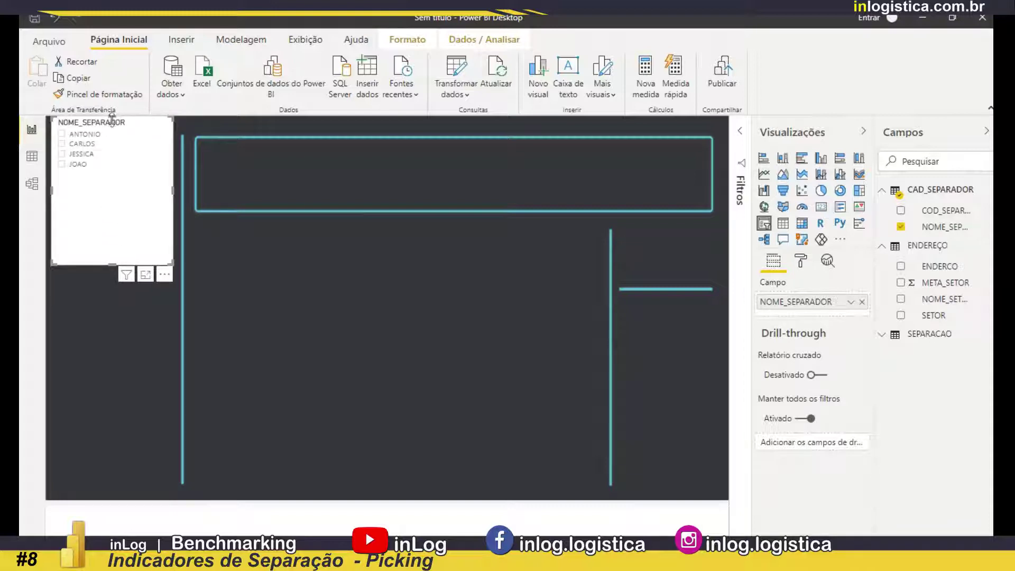
{"action": "left_click_drag", "start_coordinate": [112, 117], "coordinate": [112, 123]}
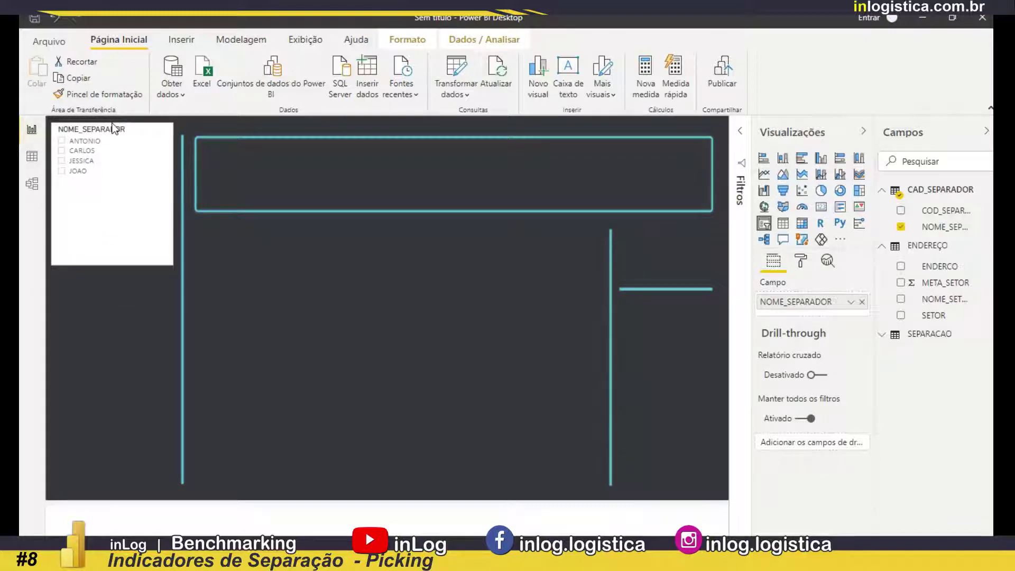
{"action": "left_click_drag", "start_coordinate": [112, 123], "coordinate": [108, 136]}
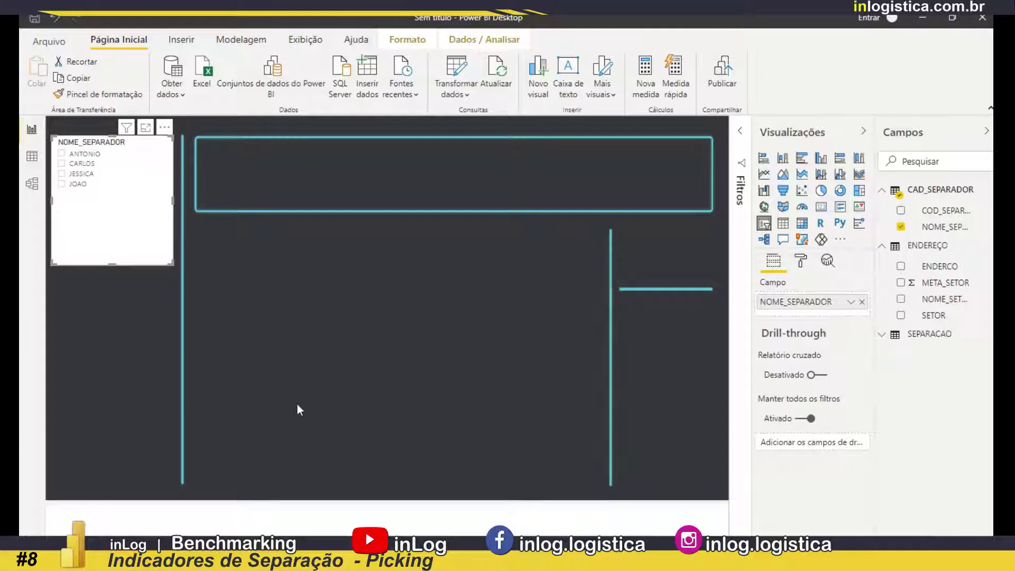
Turn off the slicer's own header and turn on its title with the text SEPARADOR.
{"action": "left_click", "coordinate": [801, 263]}
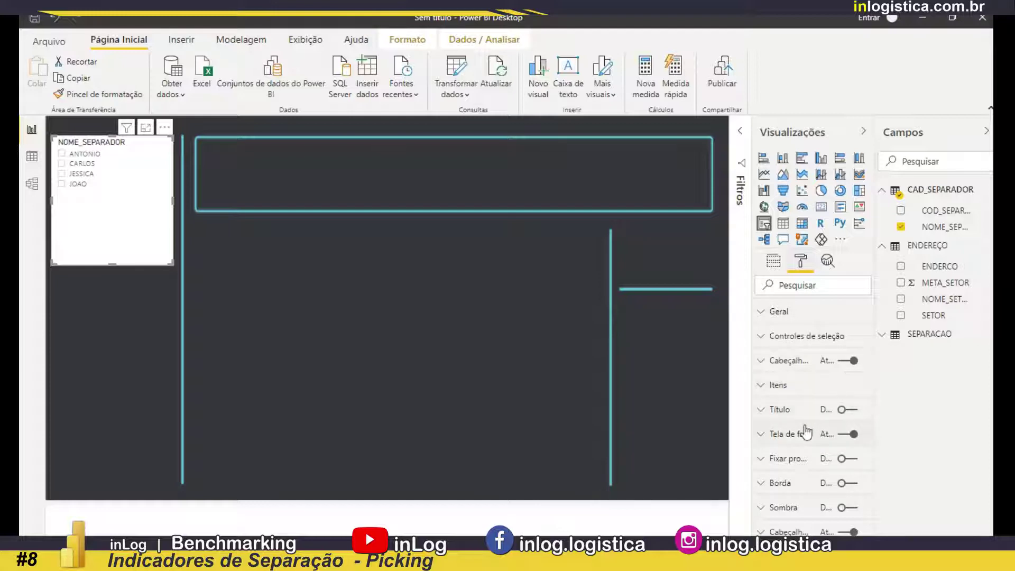
{"action": "left_click", "coordinate": [849, 360]}
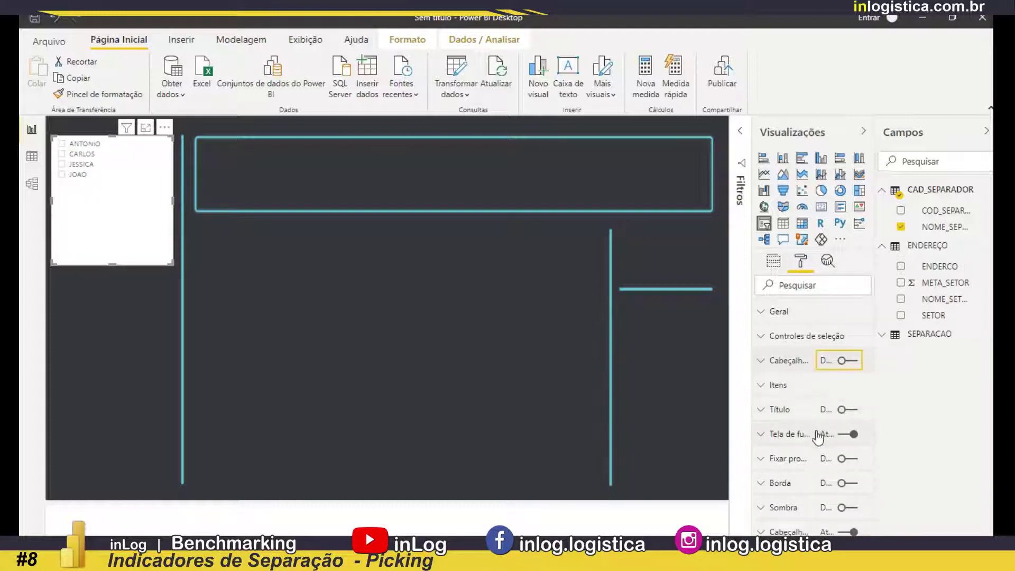
{"action": "left_click", "coordinate": [847, 409]}
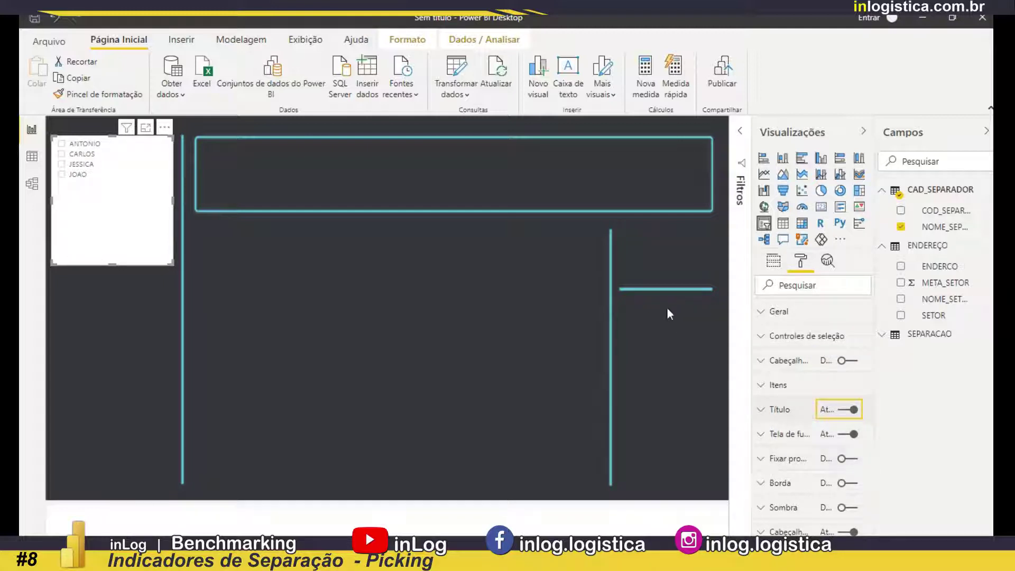
{"action": "left_click", "coordinate": [762, 411]}
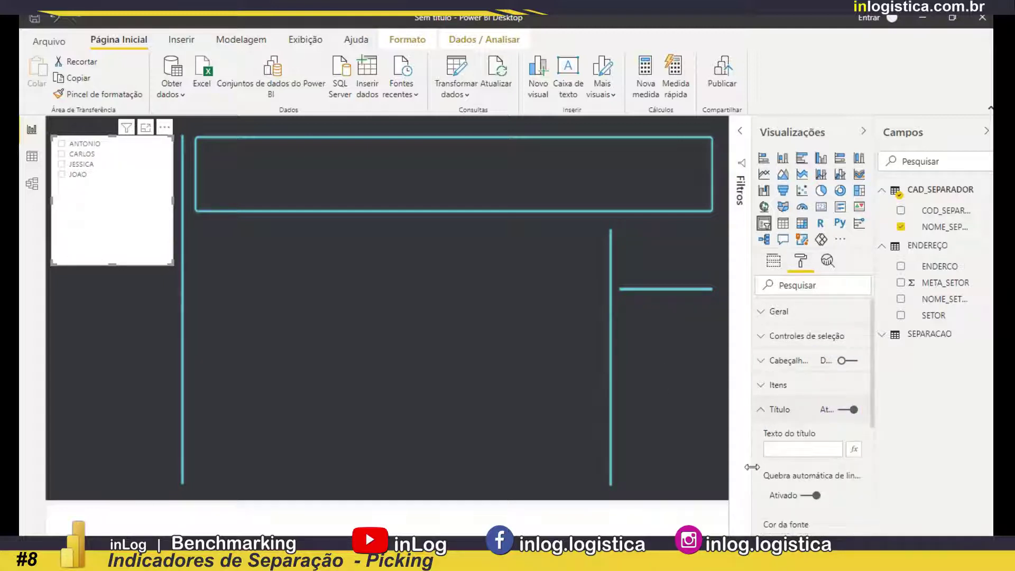
{"action": "left_click", "coordinate": [802, 450]}
{"action": "type", "text": "SEPARADOR"}
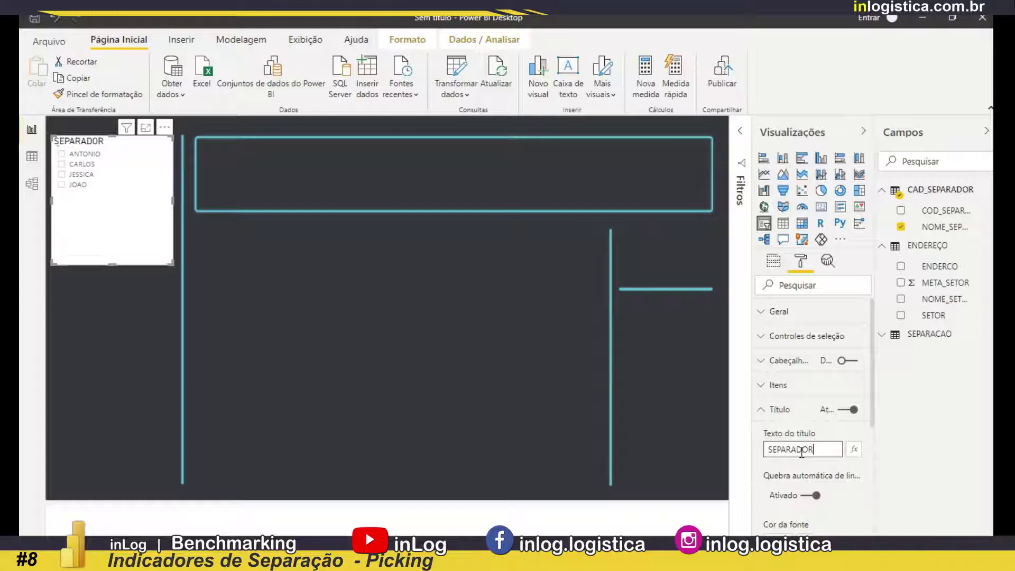
Keep the slicer title left-aligned after trying centred alignment, and set its font family to Segoe (Bold).
{"action": "scroll", "coordinate": [805, 474], "scroll_direction": "down", "scroll_amount": 2}
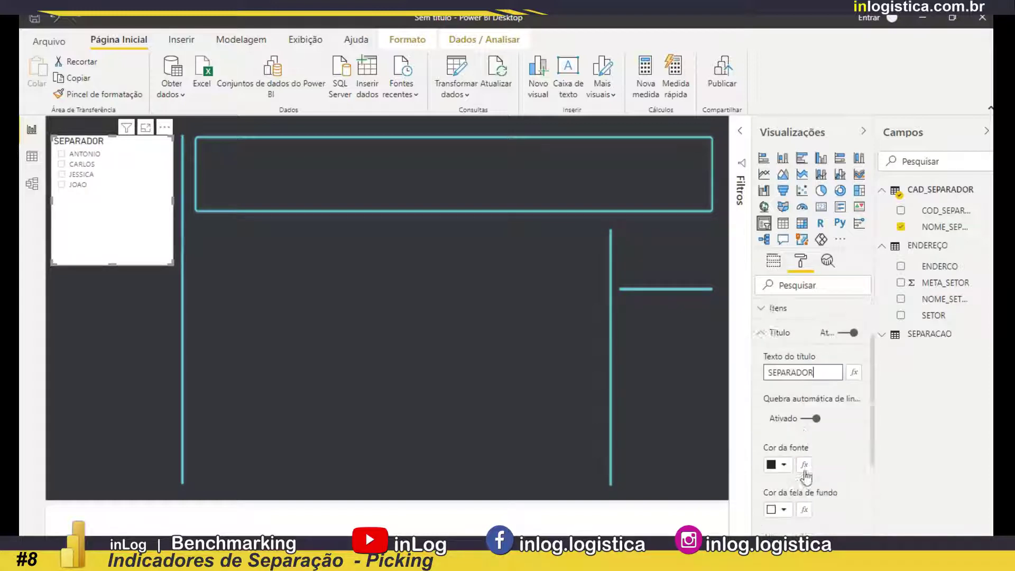
{"action": "scroll", "coordinate": [806, 476], "scroll_direction": "down", "scroll_amount": 1}
{"action": "left_click", "coordinate": [789, 494]}
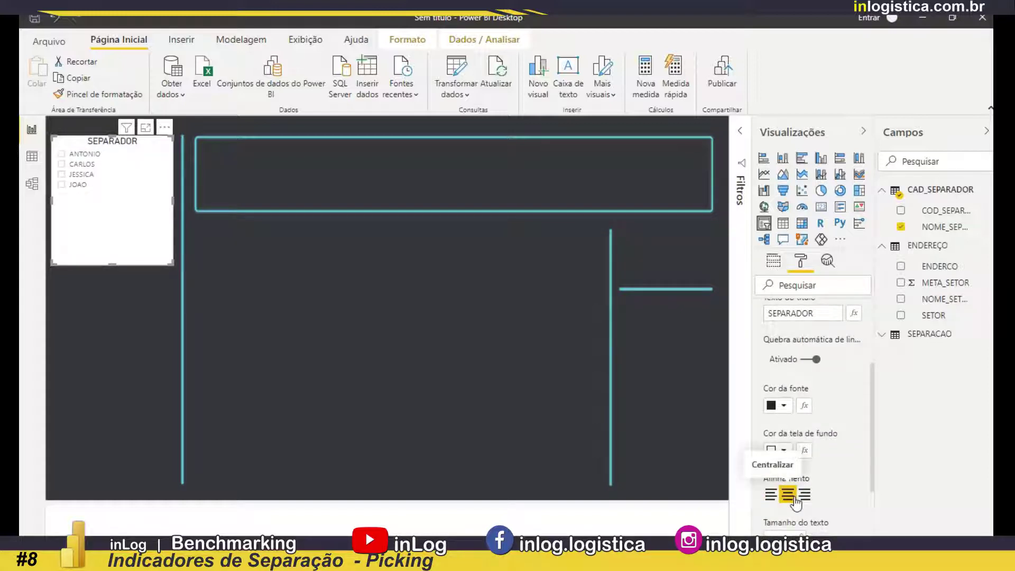
{"action": "left_click", "coordinate": [771, 495]}
{"action": "scroll", "coordinate": [797, 471], "scroll_direction": "down", "scroll_amount": 3}
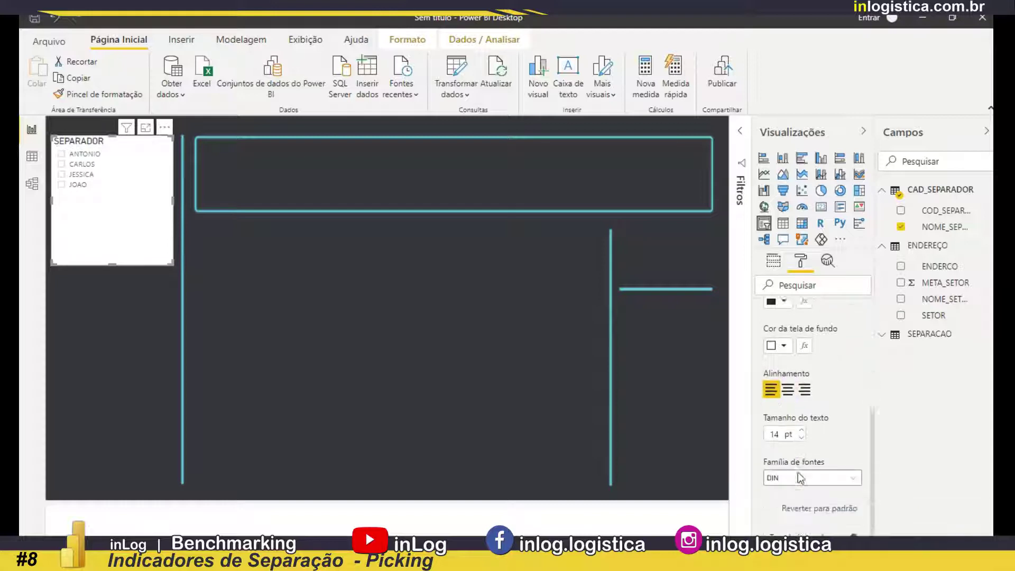
{"action": "left_click", "coordinate": [803, 454]}
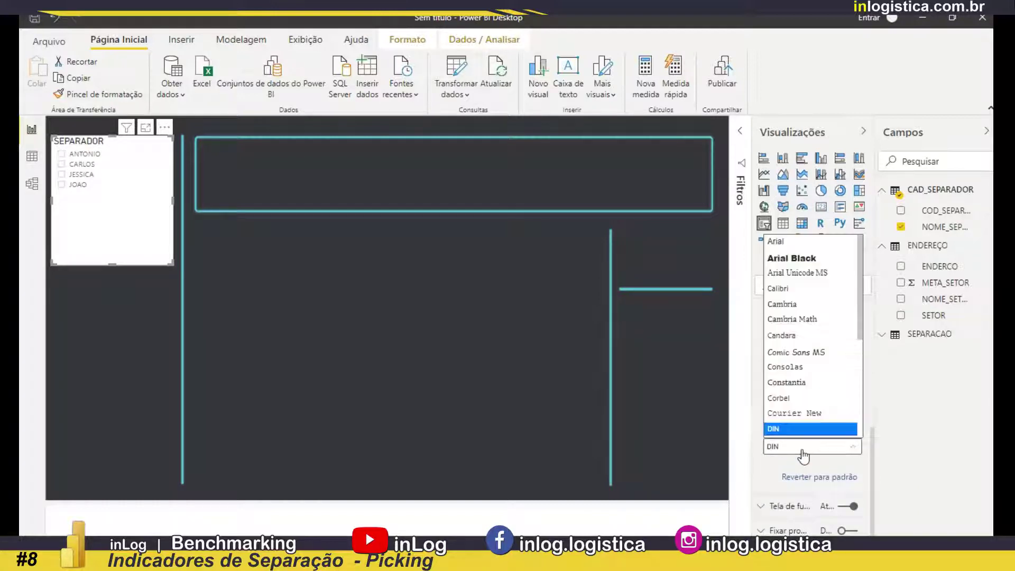
{"action": "scroll", "coordinate": [802, 407], "scroll_direction": "down", "scroll_amount": 4}
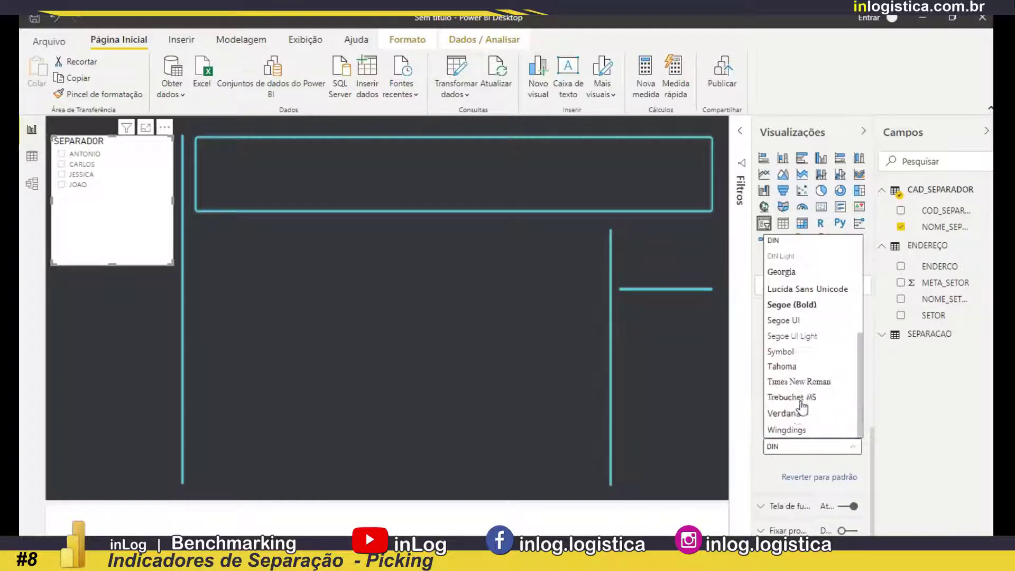
{"action": "left_click", "coordinate": [809, 305]}
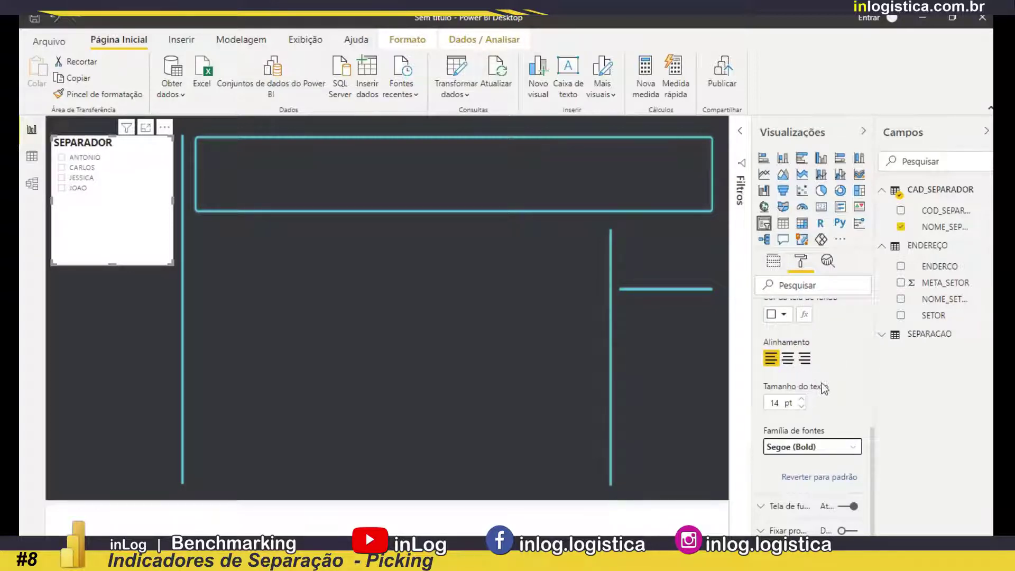
Set the slicer title's font colour to white and turn off the slicer's background (Tela de fundo).
{"action": "scroll", "coordinate": [814, 382], "scroll_direction": "up", "scroll_amount": 3}
{"action": "scroll", "coordinate": [816, 383], "scroll_direction": "up", "scroll_amount": 2}
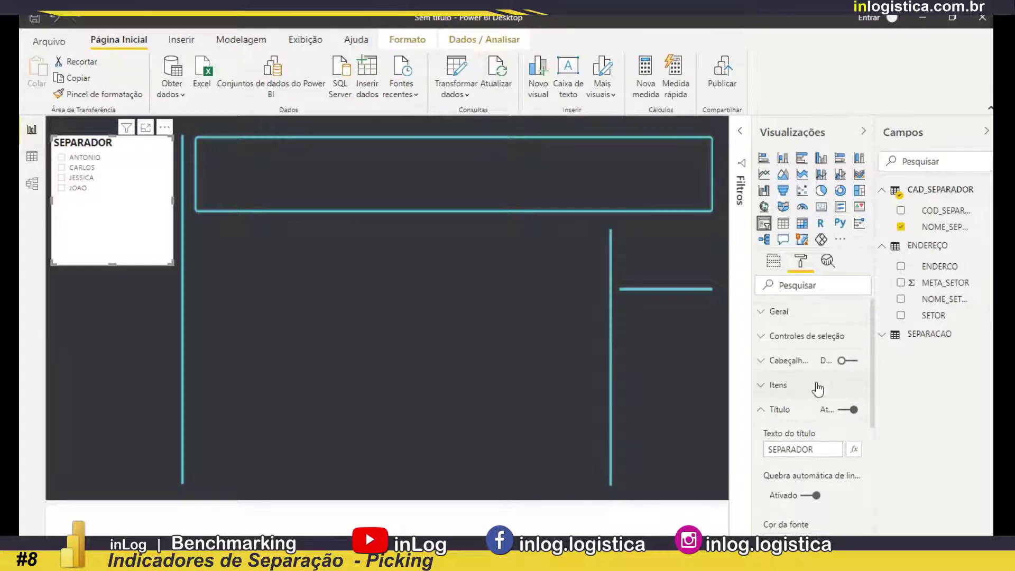
{"action": "scroll", "coordinate": [815, 385], "scroll_direction": "down", "scroll_amount": 5}
{"action": "left_click", "coordinate": [787, 341]}
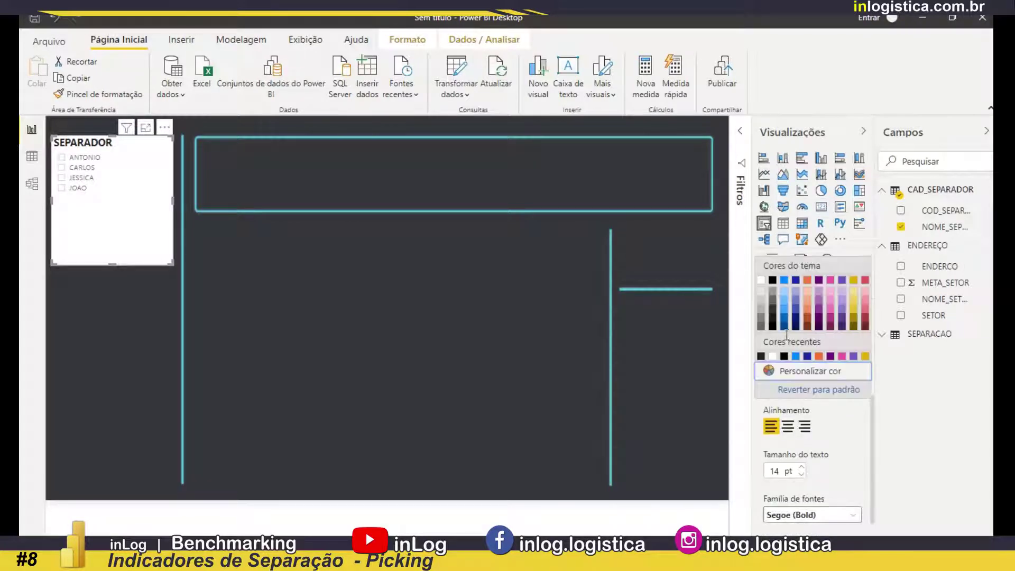
{"action": "left_click", "coordinate": [761, 280]}
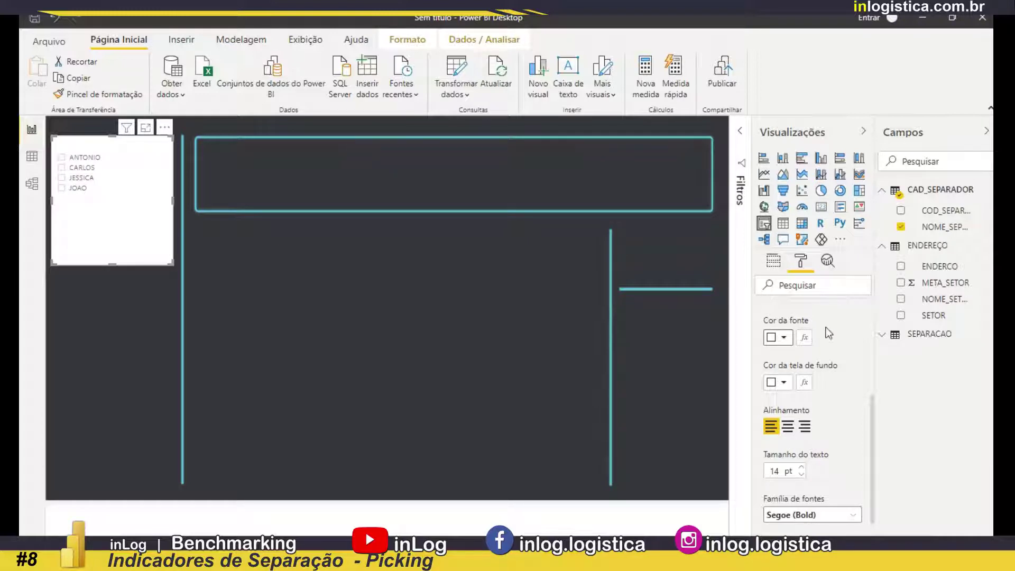
{"action": "scroll", "coordinate": [827, 328], "scroll_direction": "down", "scroll_amount": 2}
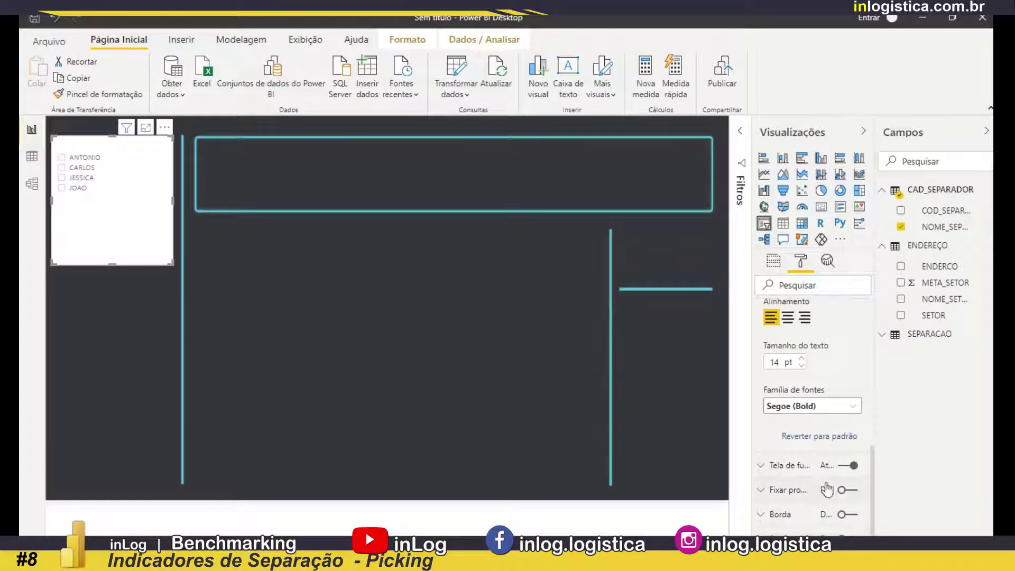
{"action": "left_click", "coordinate": [848, 466]}
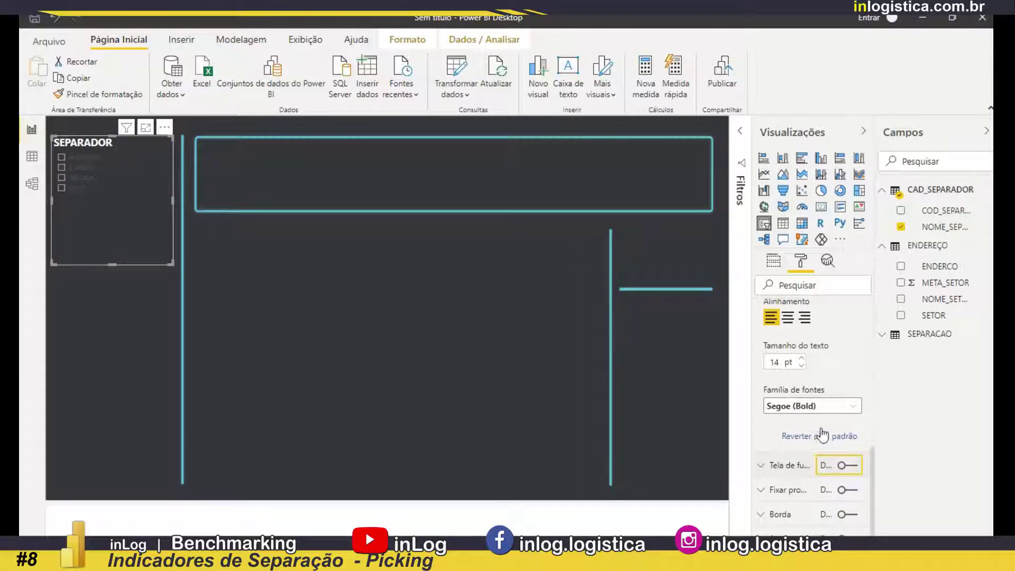
Set the font family of the slicer's items (Itens) to Segoe (Bold).
{"action": "scroll", "coordinate": [817, 423], "scroll_direction": "up", "scroll_amount": 6}
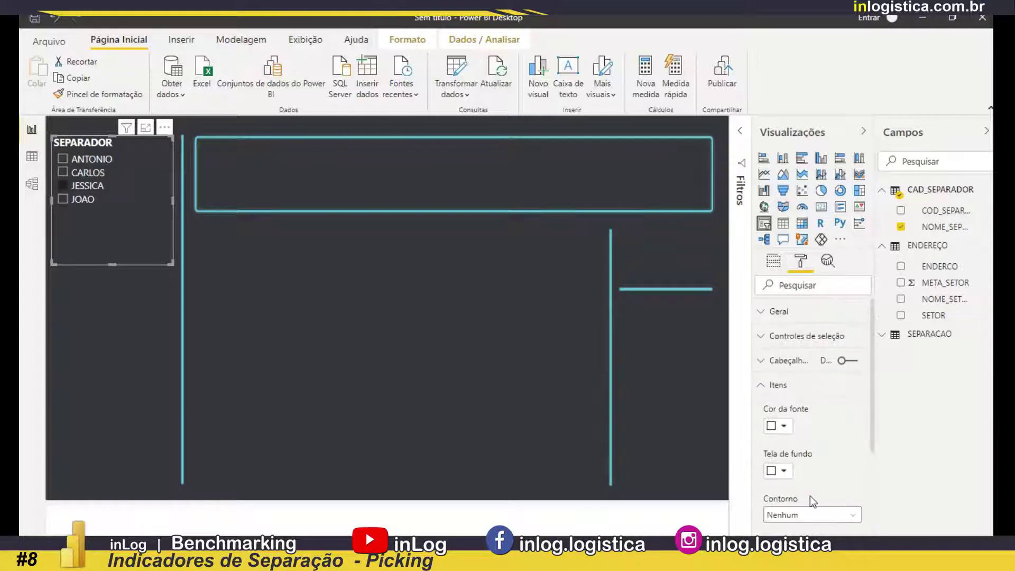
{"action": "scroll", "coordinate": [810, 496], "scroll_direction": "down", "scroll_amount": 2}
{"action": "left_click", "coordinate": [811, 466]}
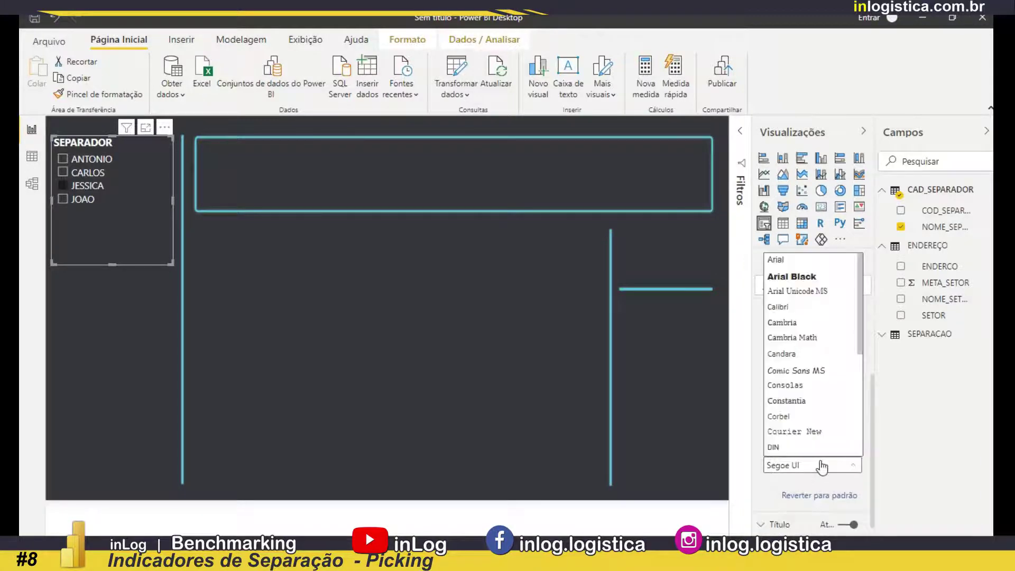
{"action": "scroll", "coordinate": [814, 394], "scroll_direction": "down", "scroll_amount": 2}
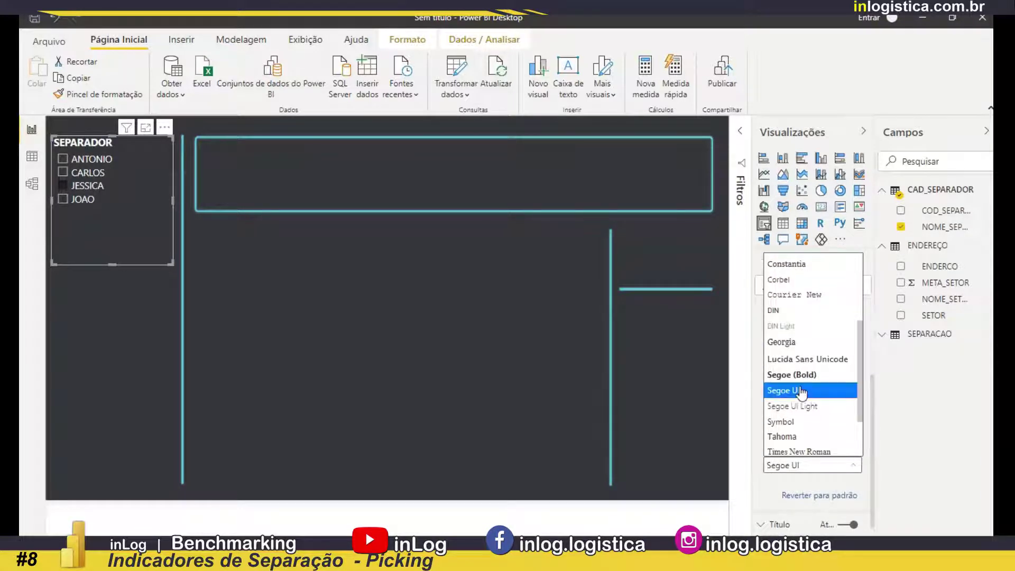
{"action": "left_click", "coordinate": [797, 375]}
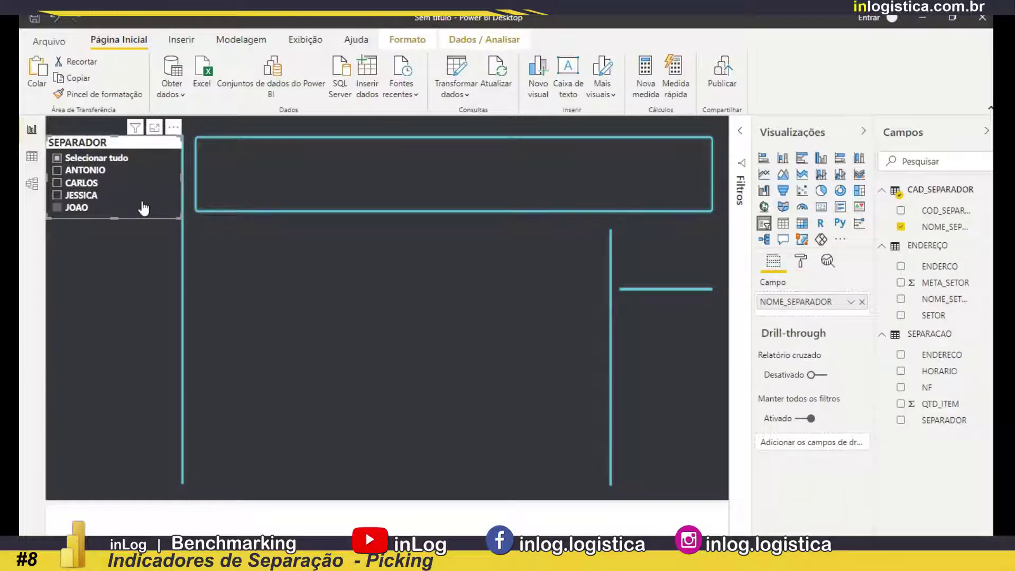
Duplicate the SEPARADOR slicer, place the copy directly beneath it, and replace its field with NOME_SETOR from ENDEREÇO.
{"action": "key", "text": "ctrl+v"}
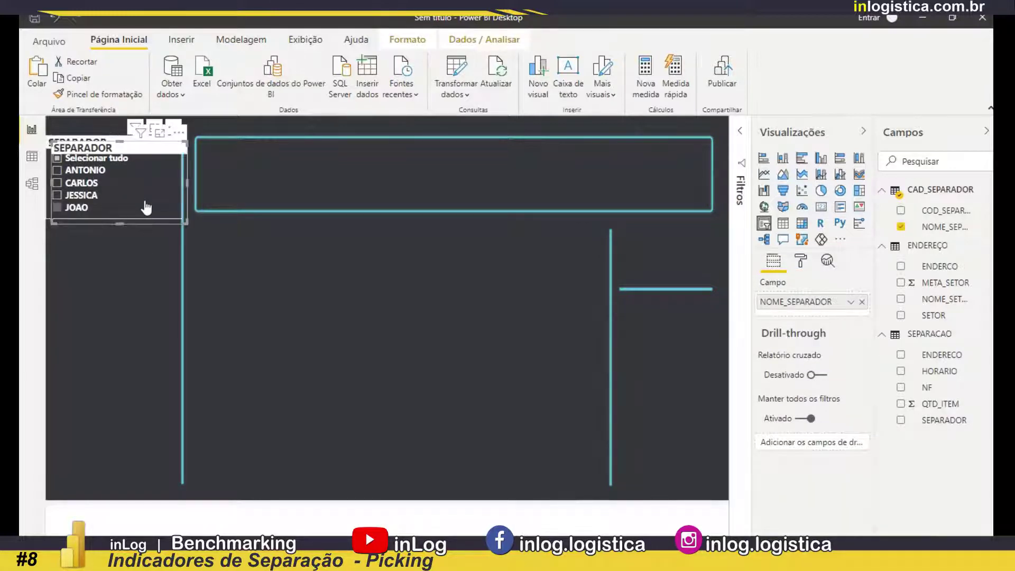
{"action": "left_click_drag", "start_coordinate": [160, 152], "coordinate": [147, 241]}
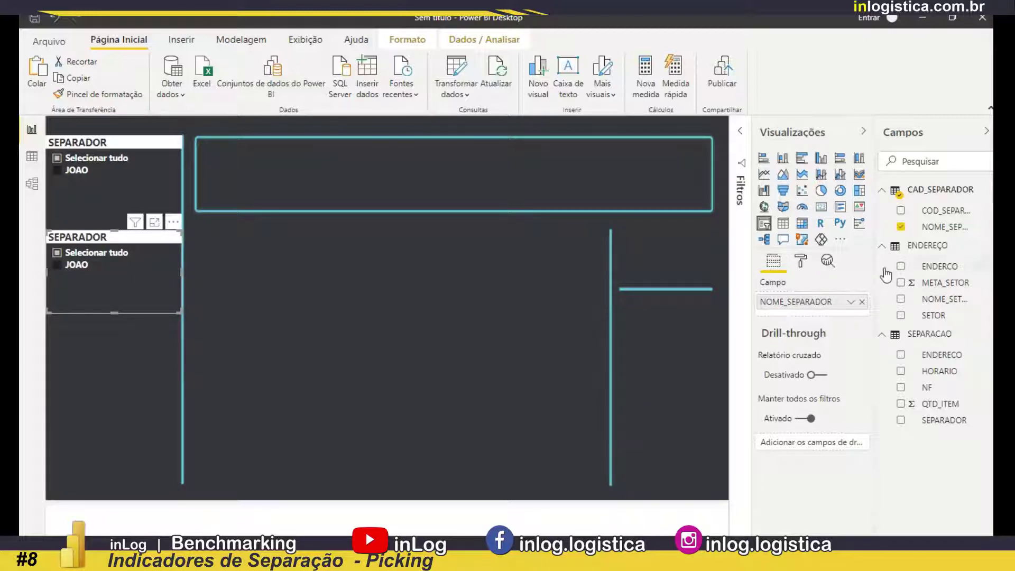
{"action": "left_click", "coordinate": [862, 303]}
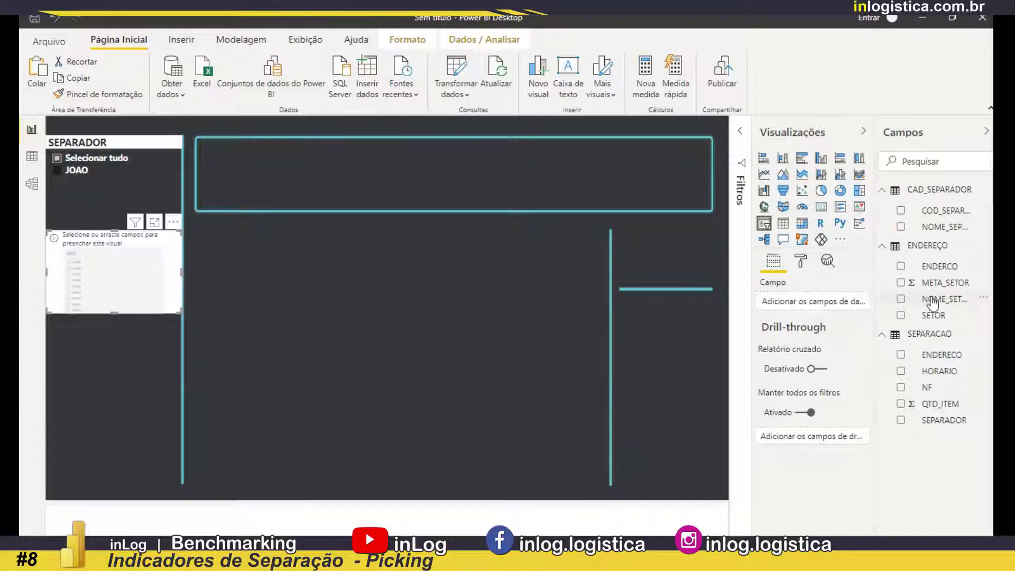
{"action": "left_click_drag", "start_coordinate": [960, 305], "coordinate": [839, 311]}
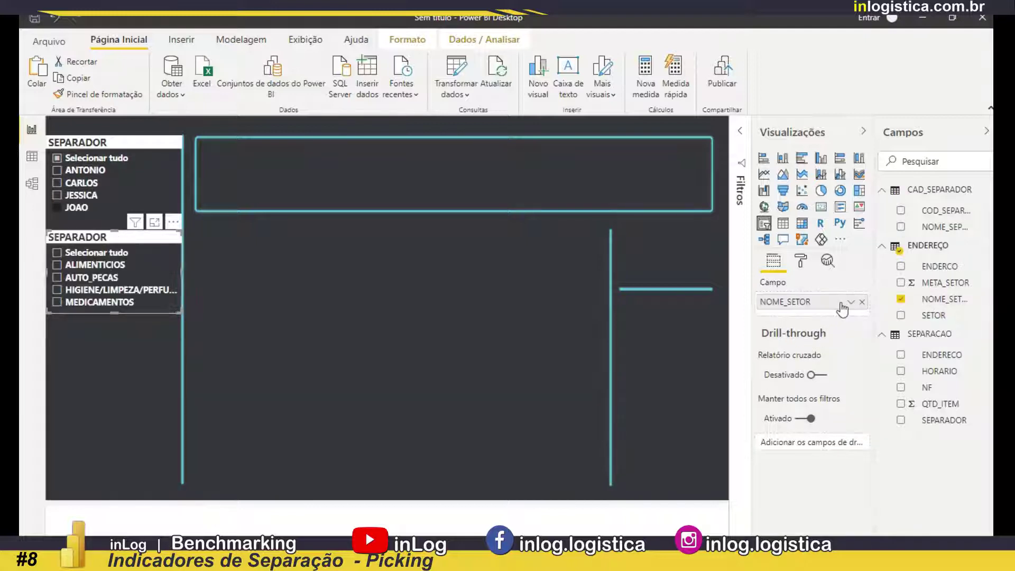
Change the title text of the duplicated slicer to SETOR.
{"action": "left_click", "coordinate": [801, 267]}
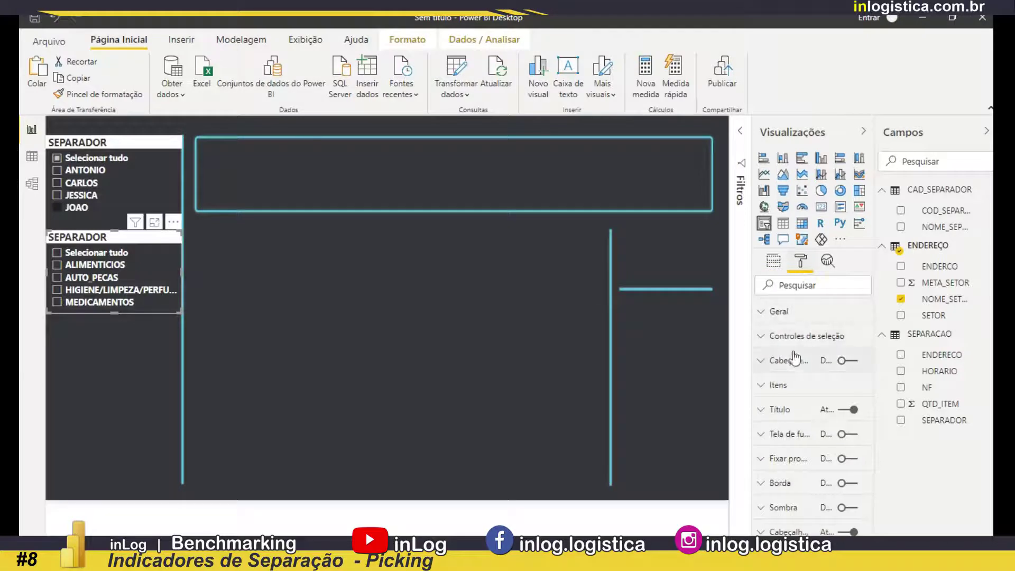
{"action": "left_click", "coordinate": [785, 418]}
{"action": "left_click_drag", "start_coordinate": [814, 449], "coordinate": [775, 449]}
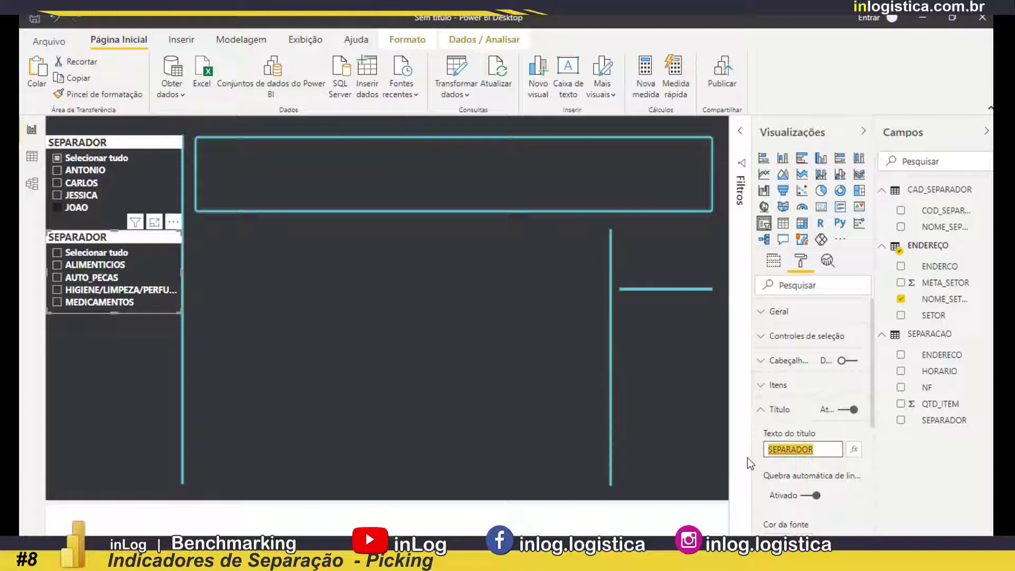
{"action": "type", "text": "SETOR"}
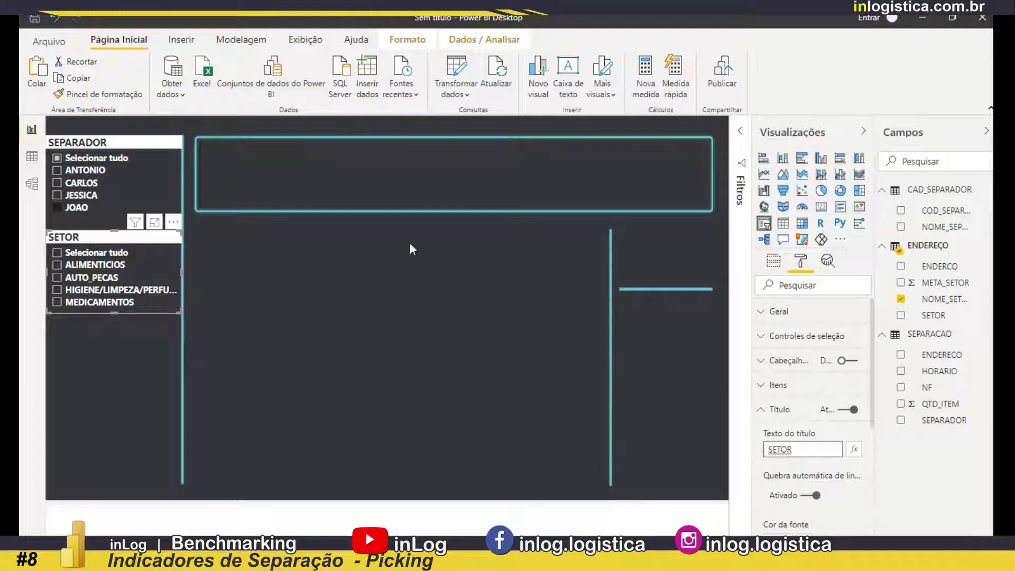
Duplicate the SETOR slicer and place the copy directly beneath it.
{"action": "left_click", "coordinate": [153, 240]}
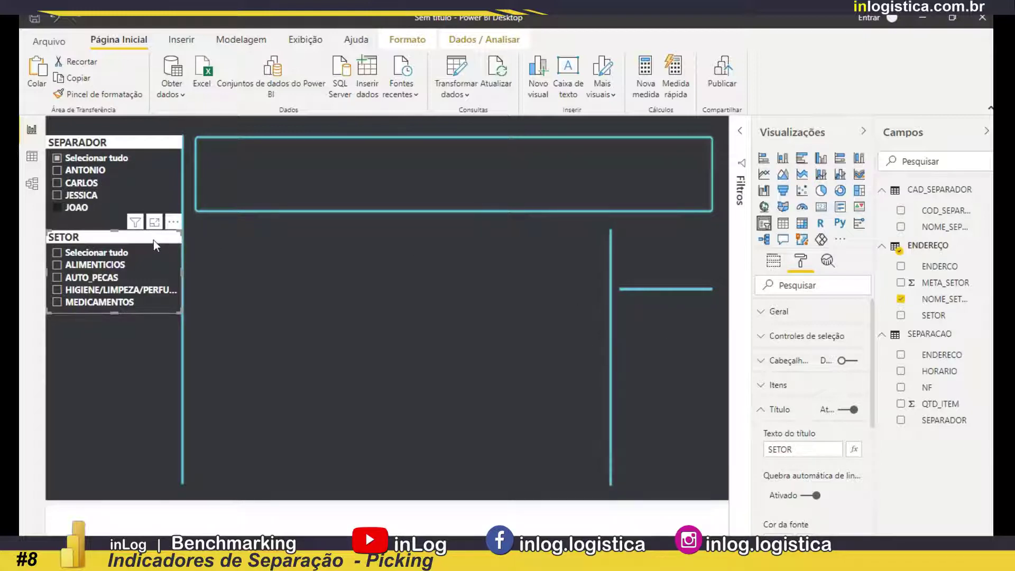
{"action": "key", "text": "ctrl+c"}
{"action": "key", "text": "ctrl+v"}
{"action": "left_click_drag", "start_coordinate": [153, 243], "coordinate": [141, 330]}
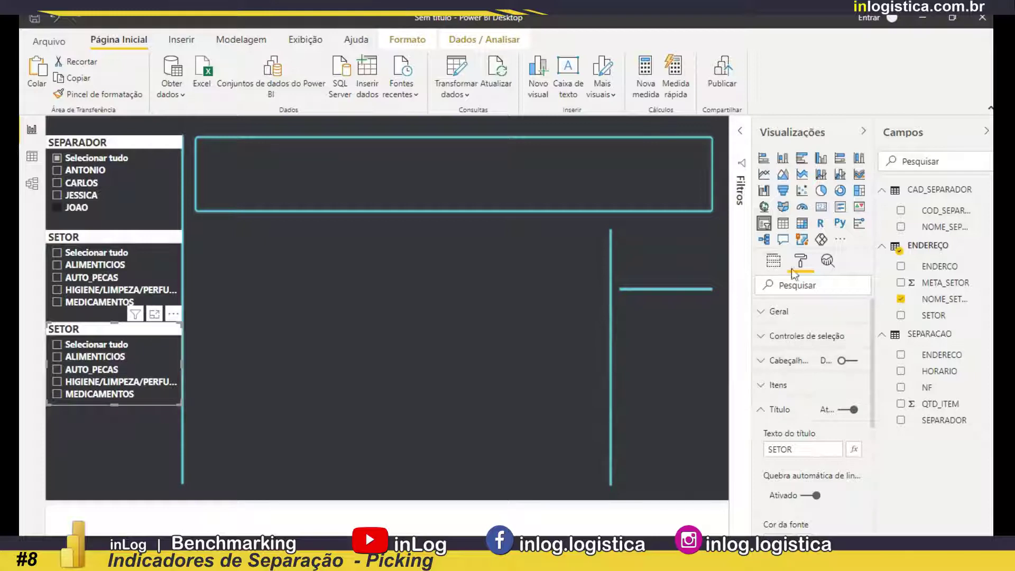
Change the title text of the lowest slicer to HORÁRIO, with the accented Á.
{"action": "double_click", "coordinate": [808, 449]}
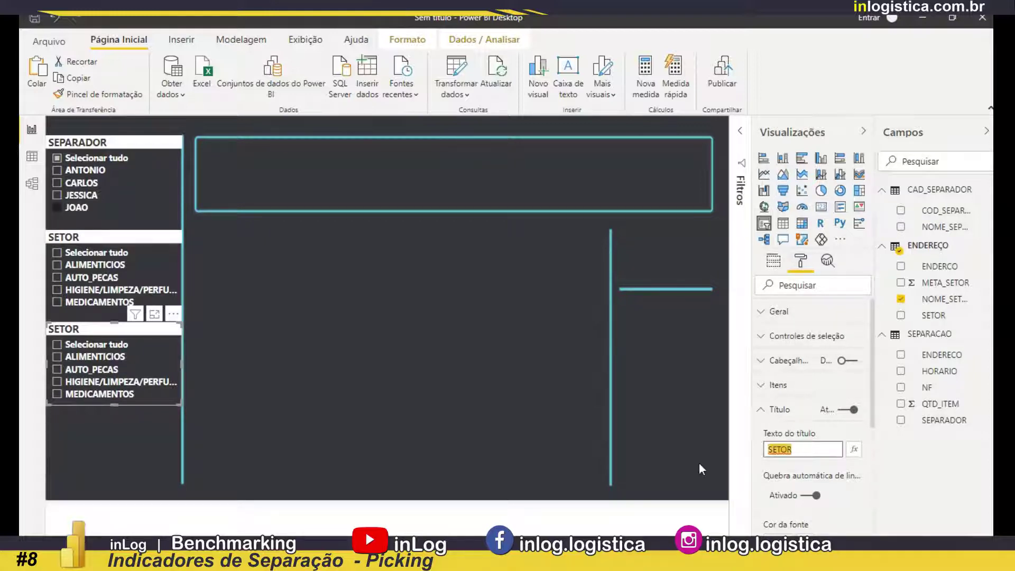
{"action": "type", "text": "HORARIO"}
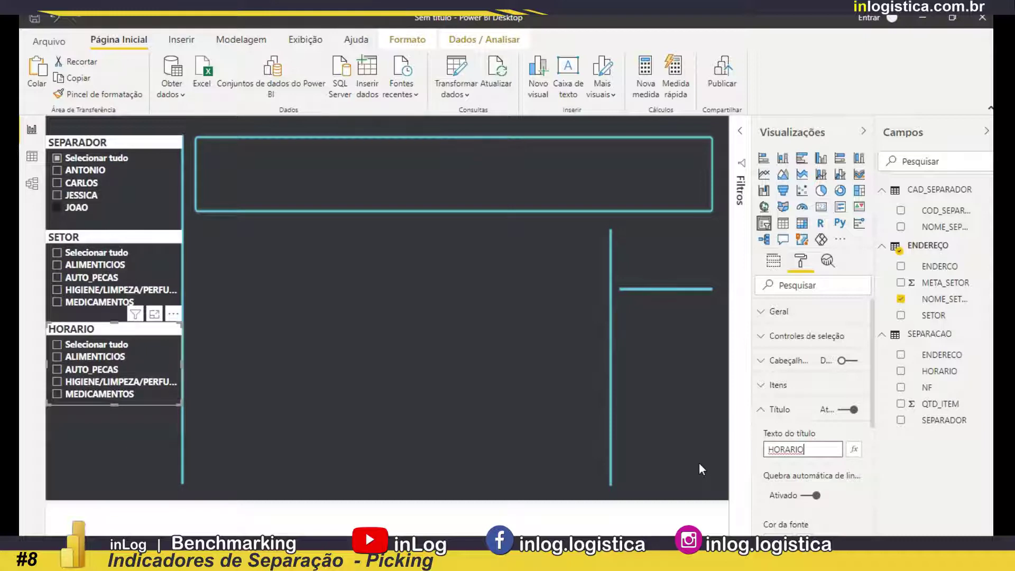
{"action": "key", "text": "BackSpace"}
{"action": "key", "text": "BackSpace"}
{"action": "key", "text": "BackSpace"}
{"action": "key", "text": "BackSpace"}
{"action": "type", "text": "Á"}
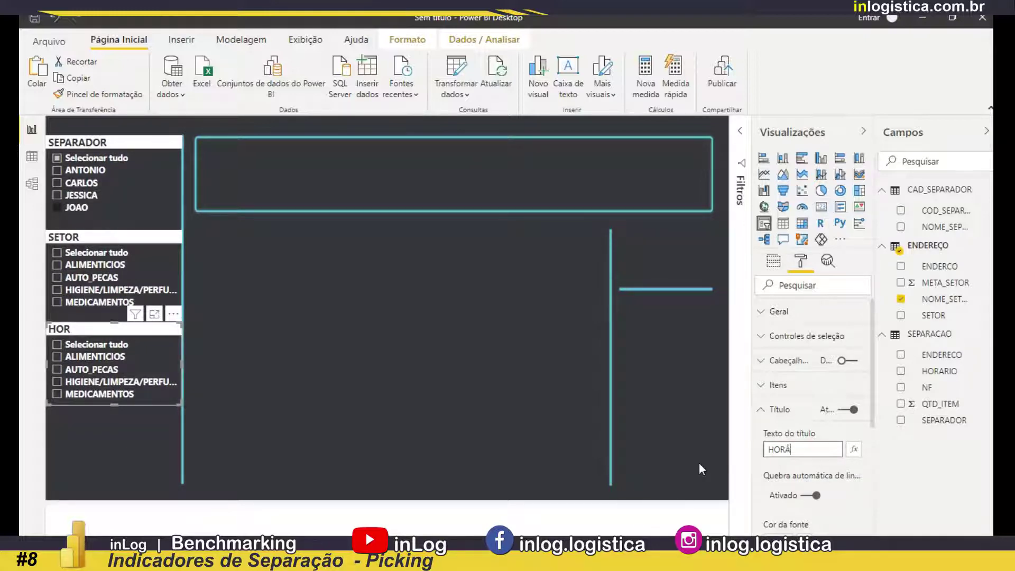
{"action": "type", "text": "RIO"}
Replace the HORÁRIO slicer's field with HORARIO from SEPARACAO, then make the slicer taller and move it slightly down.
{"action": "left_click", "coordinate": [775, 262]}
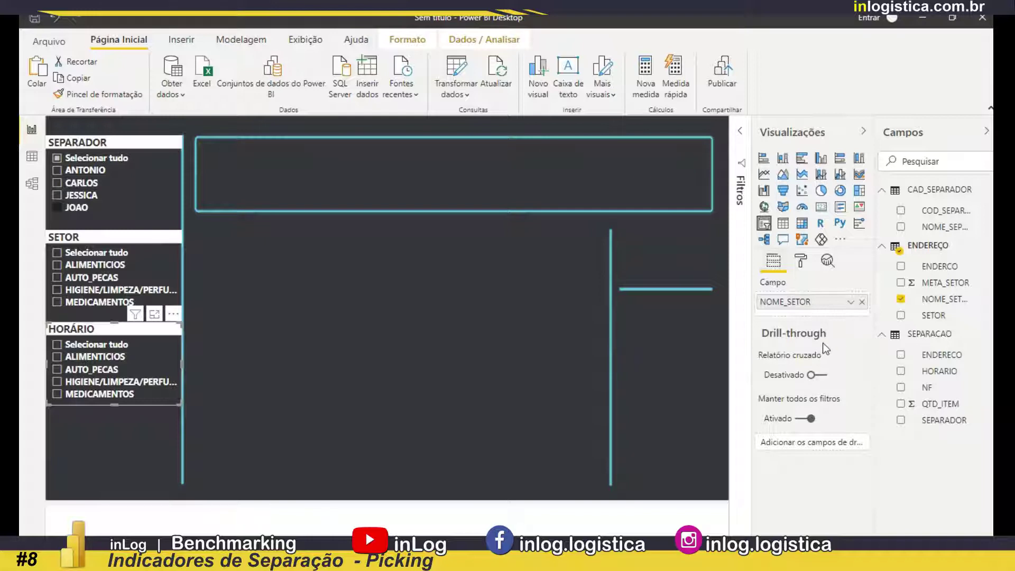
{"action": "left_click", "coordinate": [862, 301]}
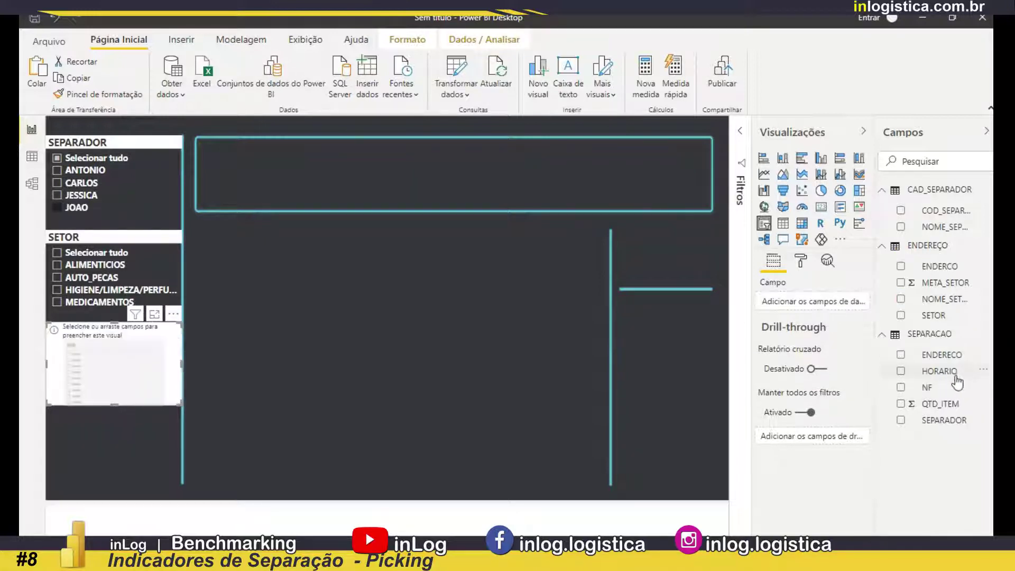
{"action": "left_click_drag", "start_coordinate": [958, 380], "coordinate": [767, 306]}
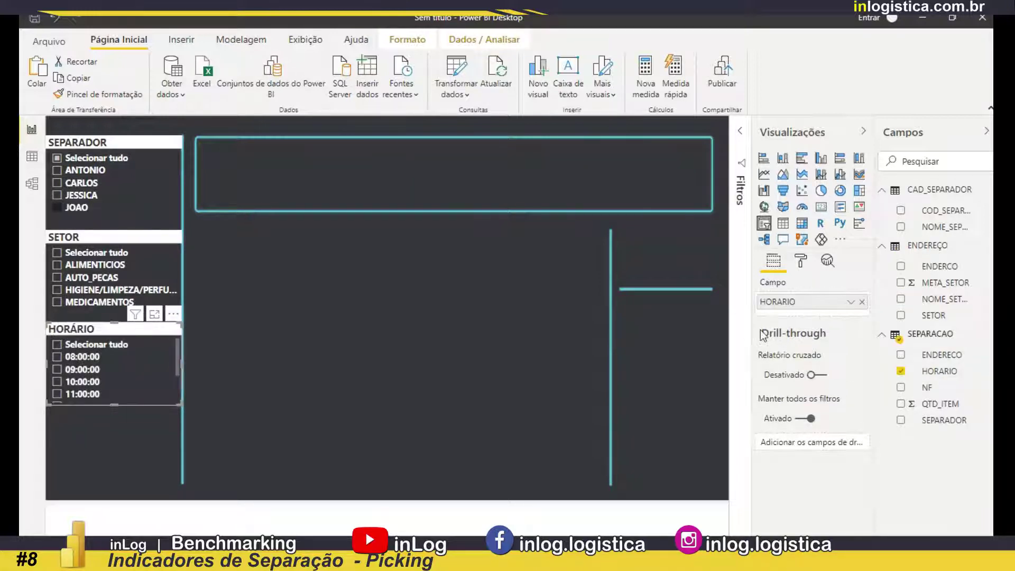
{"action": "left_click_drag", "start_coordinate": [116, 403], "coordinate": [123, 465]}
{"action": "left_click_drag", "start_coordinate": [126, 331], "coordinate": [122, 352]}
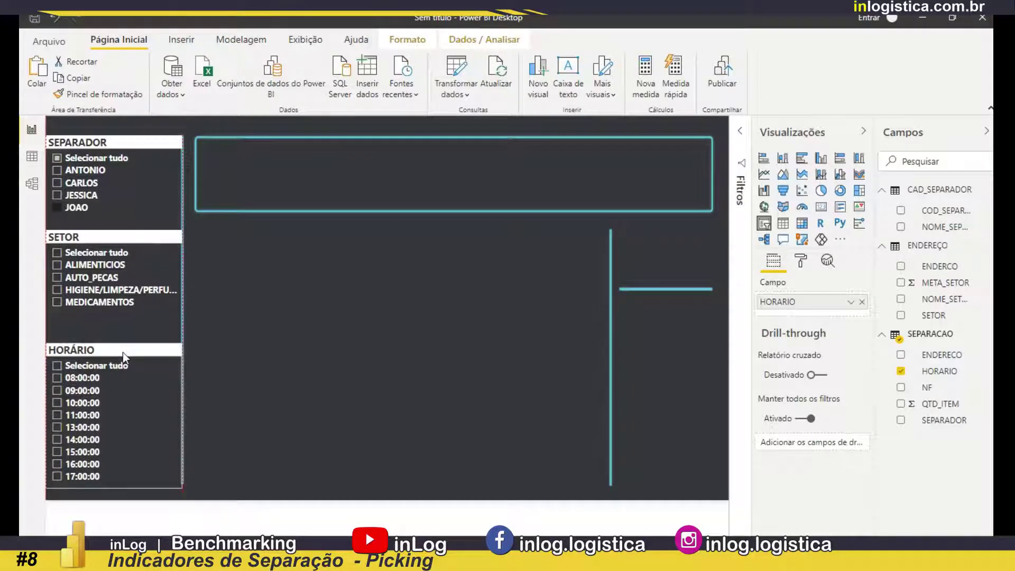
Give the SEPARADOR slicer's items a custom light cyan font colour and its title a #64e7ff background.
{"action": "left_click", "coordinate": [155, 144]}
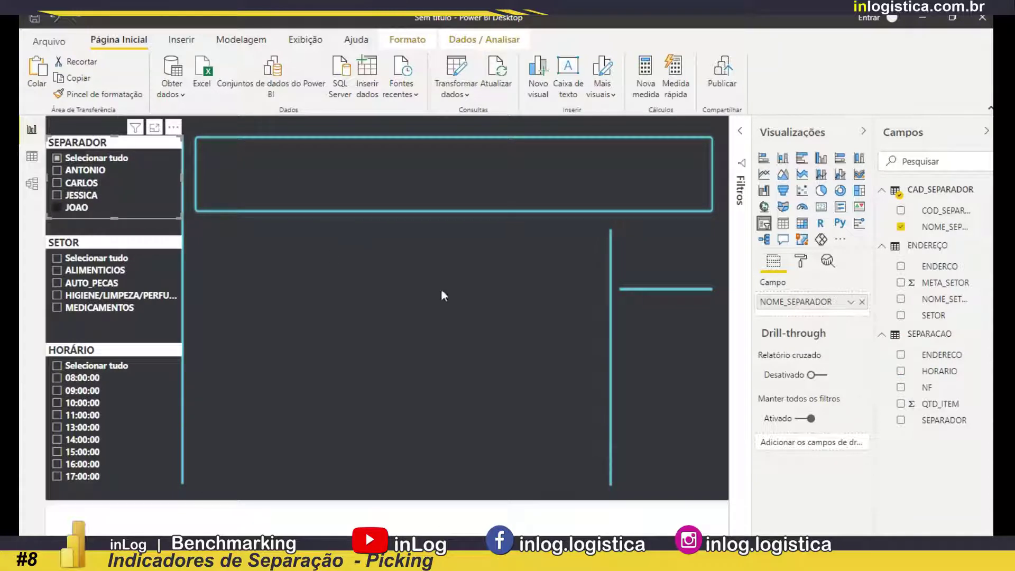
{"action": "left_click", "coordinate": [801, 261]}
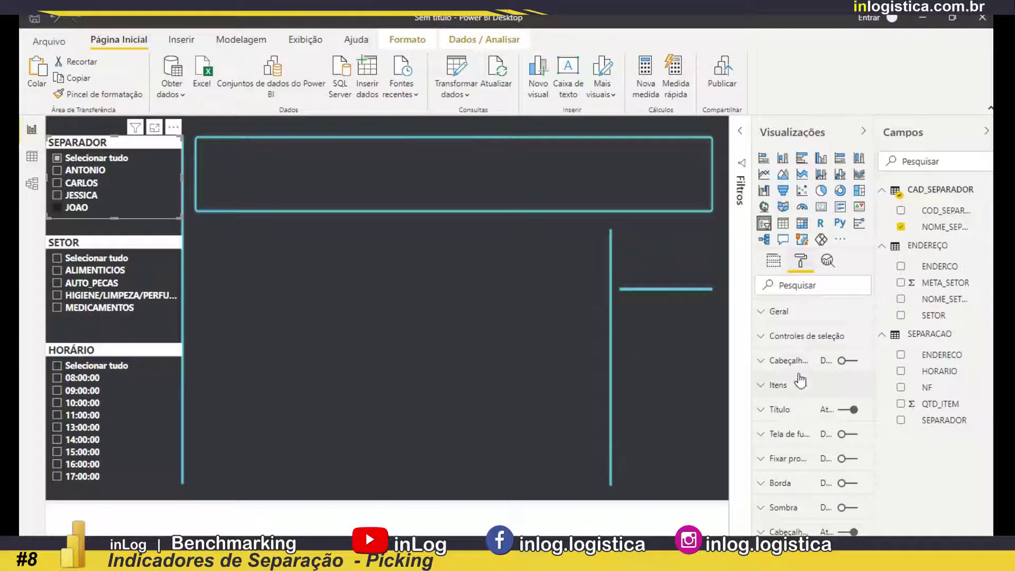
{"action": "left_click", "coordinate": [761, 386]}
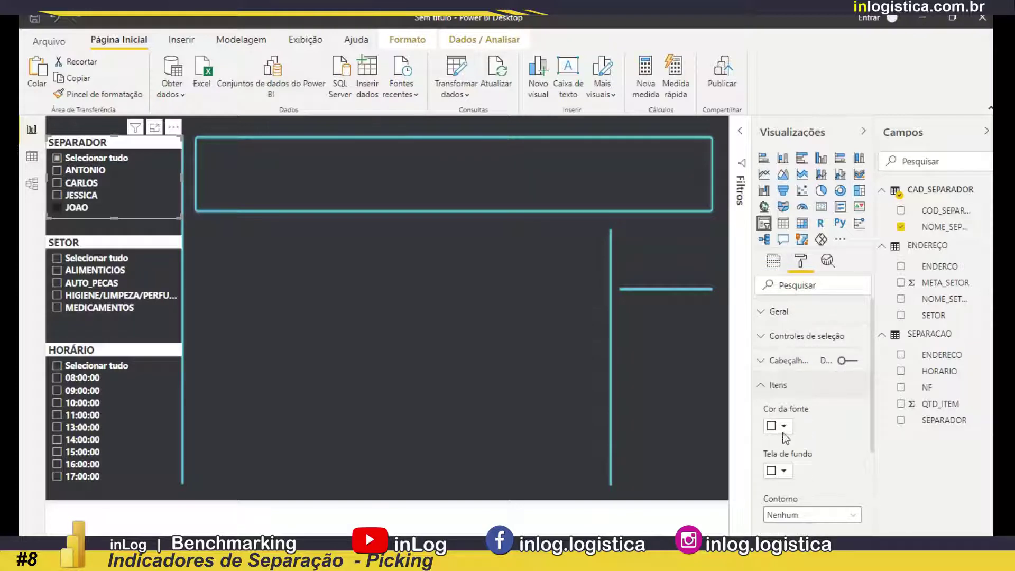
{"action": "left_click", "coordinate": [784, 427]}
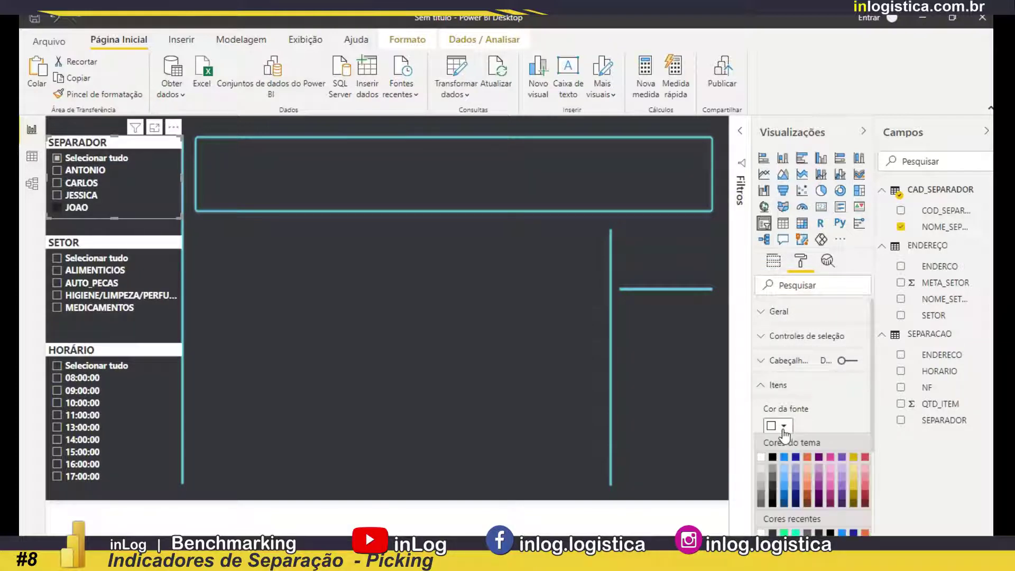
{"action": "left_click", "coordinate": [792, 550]}
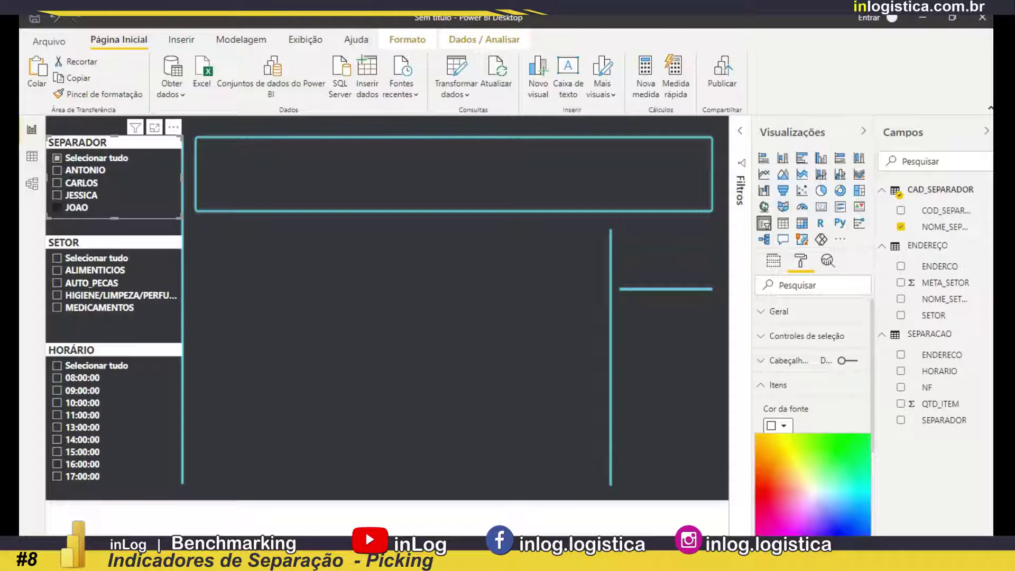
{"action": "left_click", "coordinate": [860, 494]}
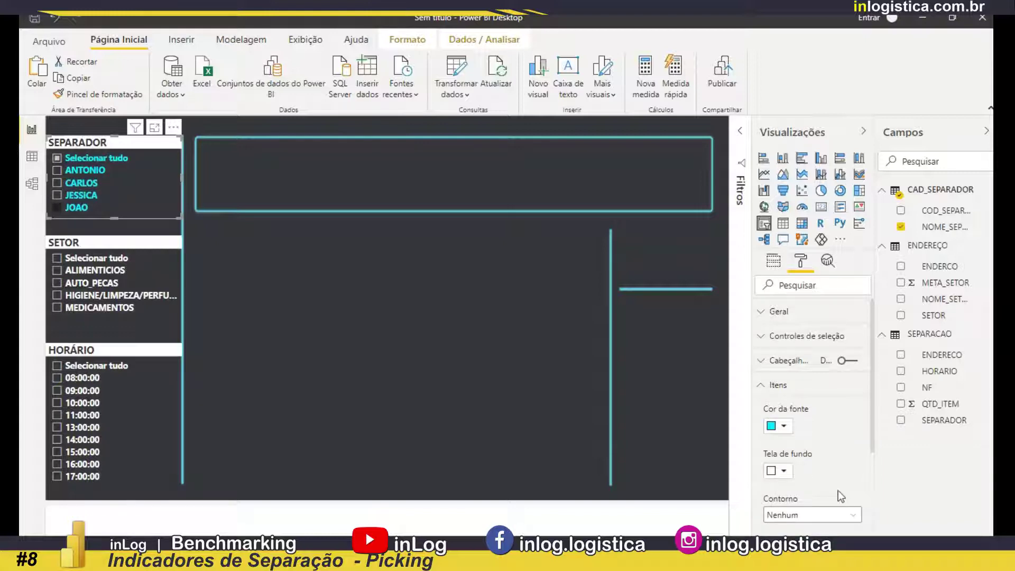
{"action": "left_click", "coordinate": [784, 425]}
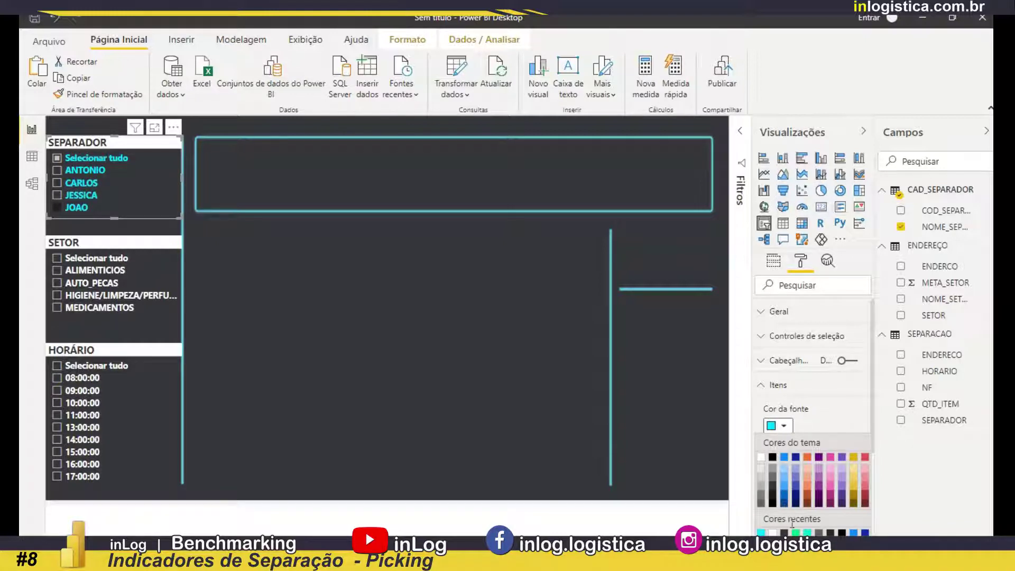
{"action": "left_click", "coordinate": [792, 549]}
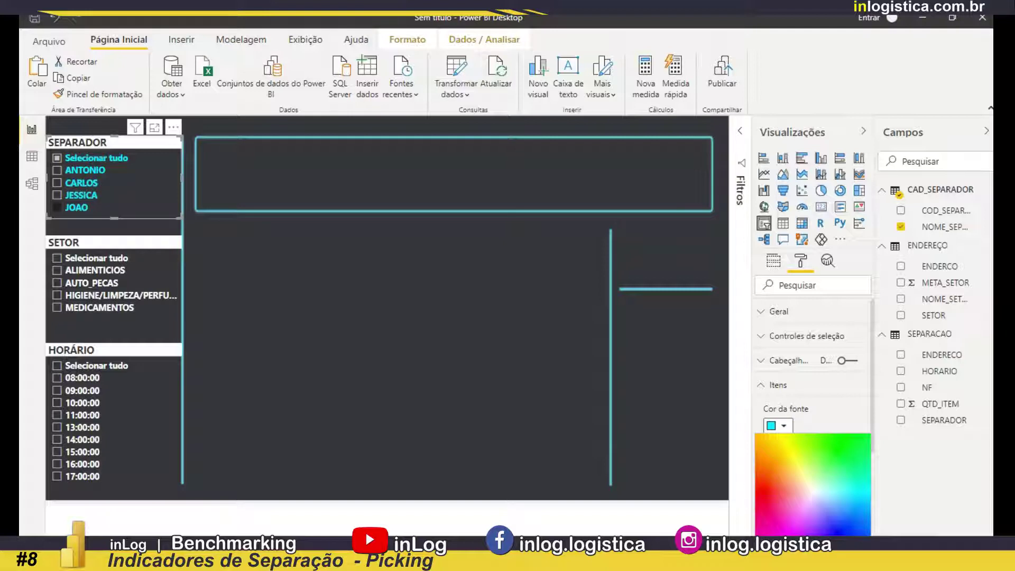
{"action": "left_click", "coordinate": [847, 496]}
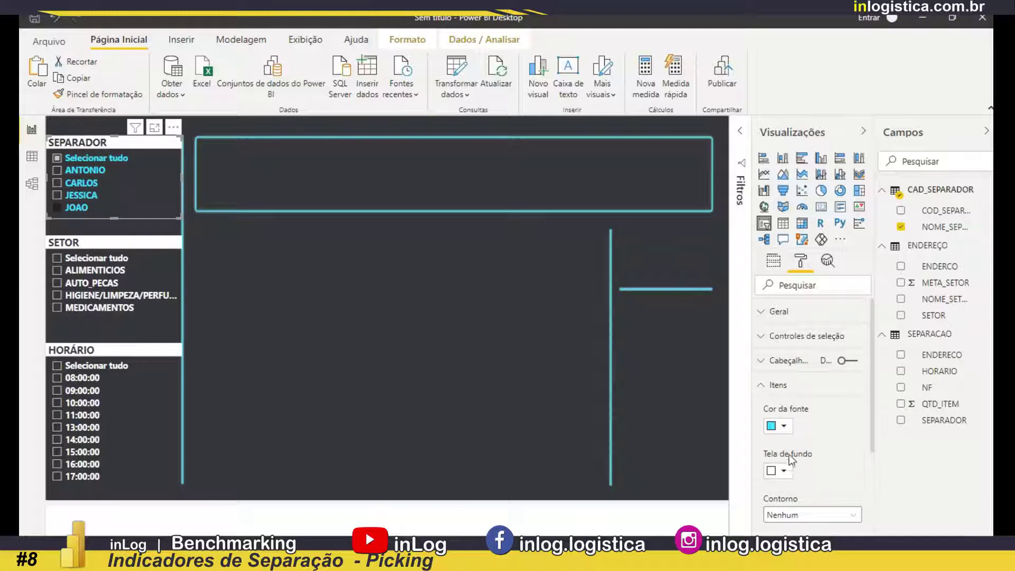
{"action": "scroll", "coordinate": [793, 466], "scroll_direction": "down", "scroll_amount": 5}
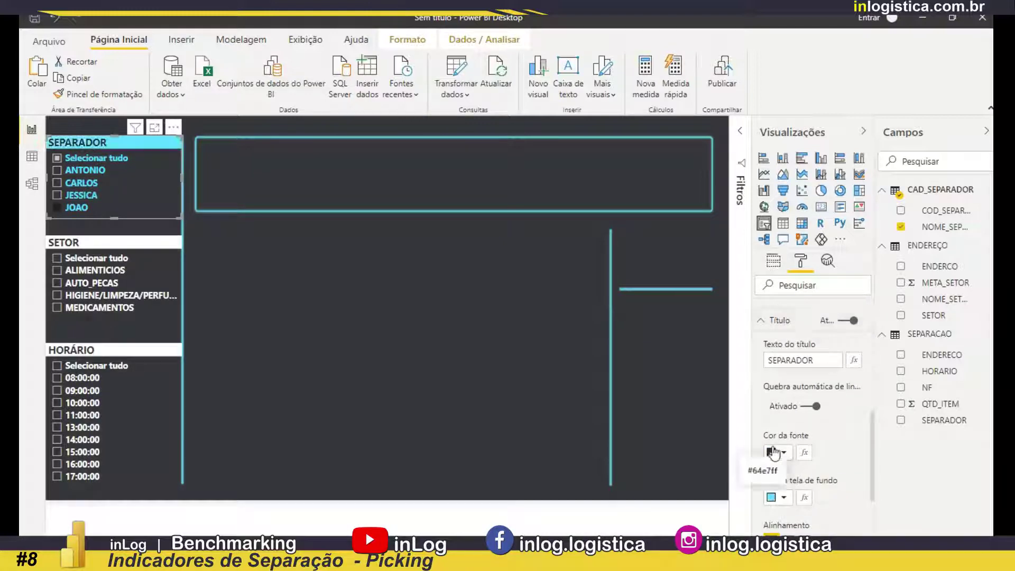
{"action": "left_click", "coordinate": [369, 328]}
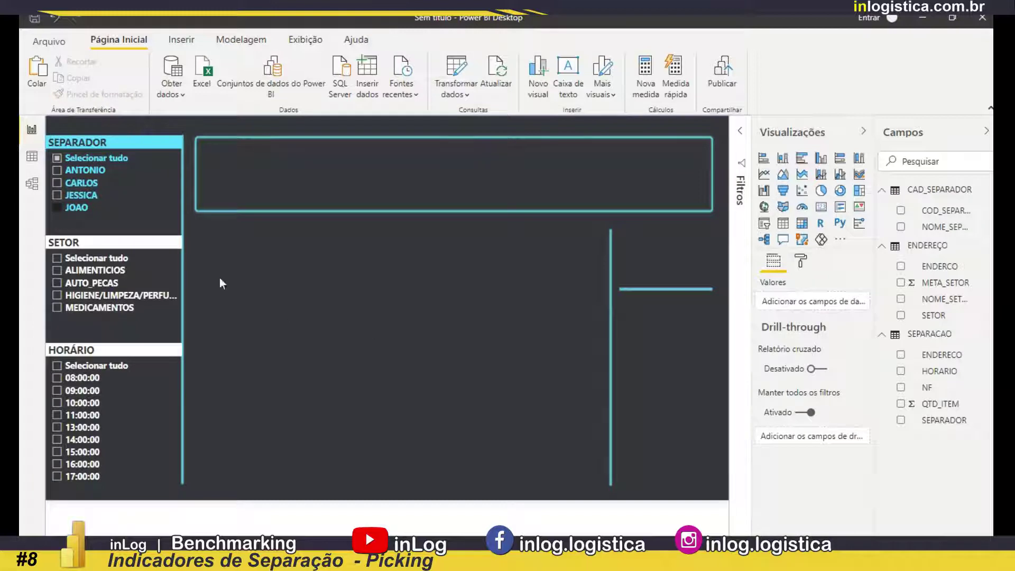
Set the SETOR slicer's title background colour to the recently used light cyan.
{"action": "left_click", "coordinate": [173, 249]}
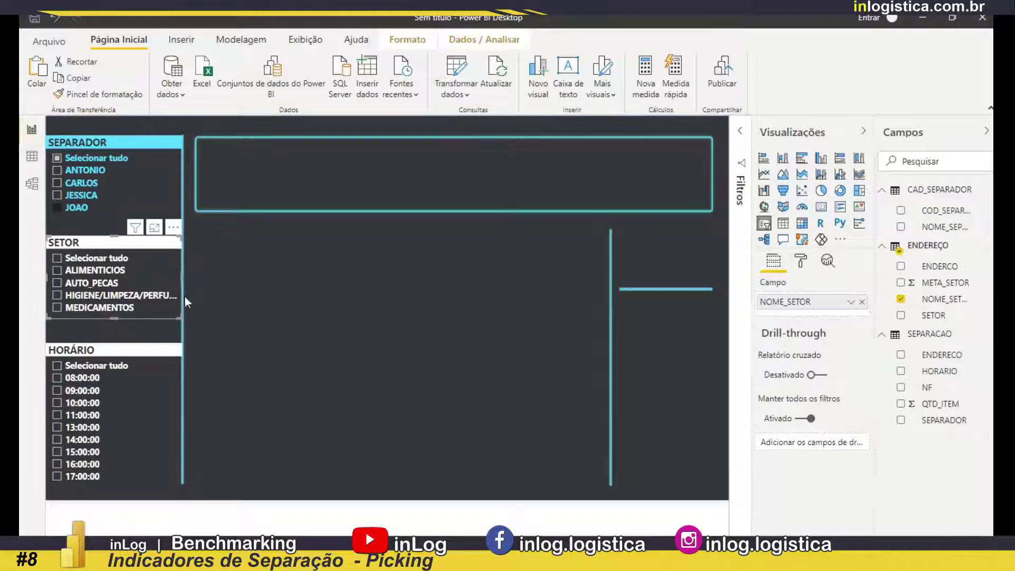
{"action": "left_click", "coordinate": [801, 261]}
{"action": "left_click", "coordinate": [770, 410]}
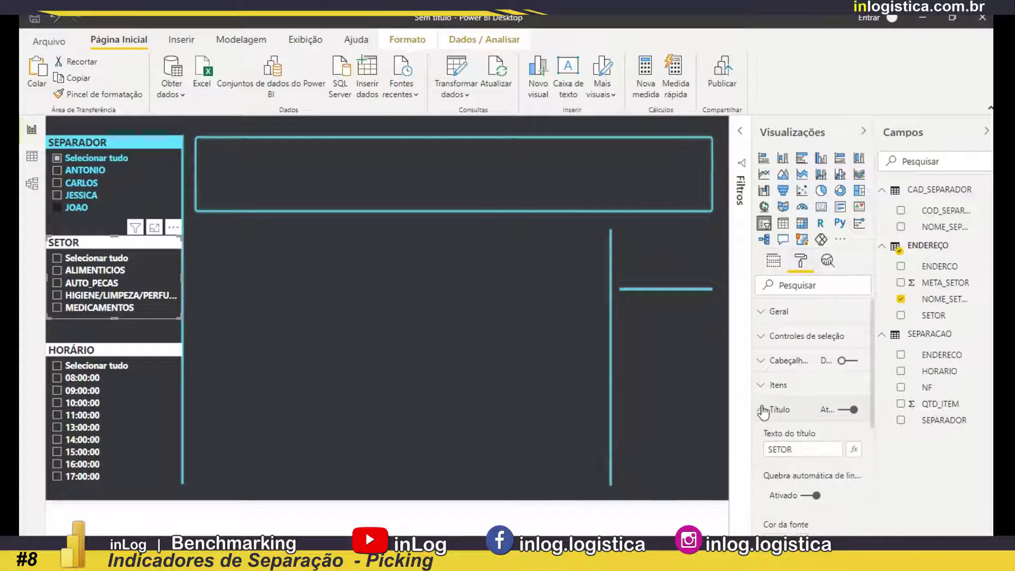
{"action": "left_click", "coordinate": [784, 519]}
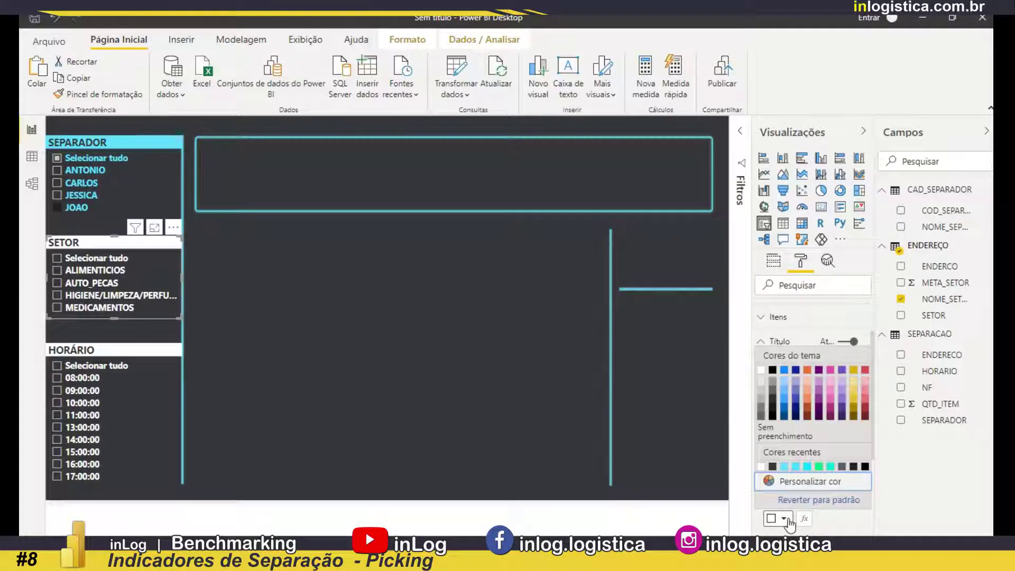
{"action": "left_click", "coordinate": [786, 467]}
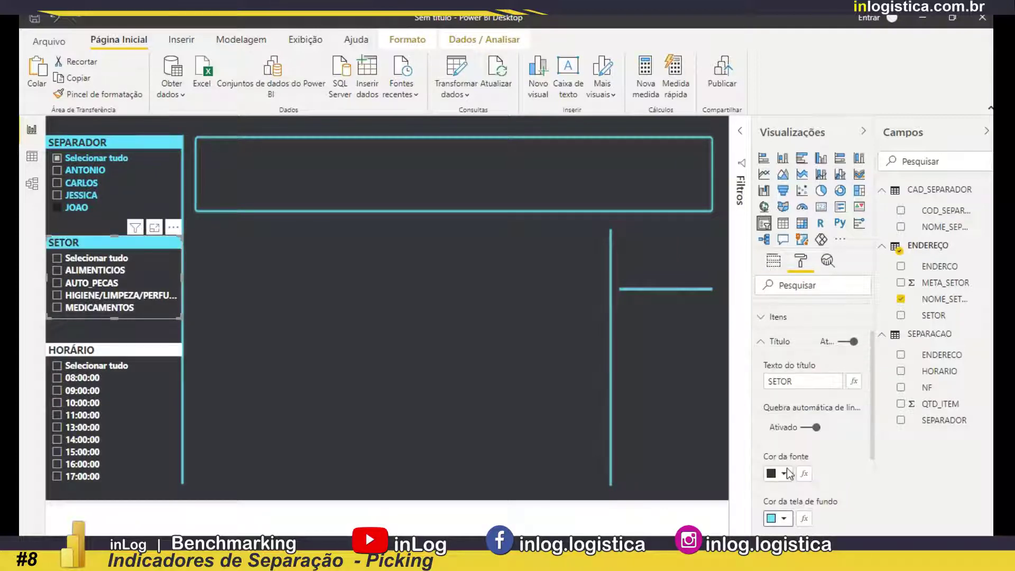
Set the font colour of the SETOR slicer's items (Itens) to the recently used light cyan.
{"action": "scroll", "coordinate": [788, 468], "scroll_direction": "down", "scroll_amount": 3}
{"action": "scroll", "coordinate": [788, 469], "scroll_direction": "up", "scroll_amount": 3}
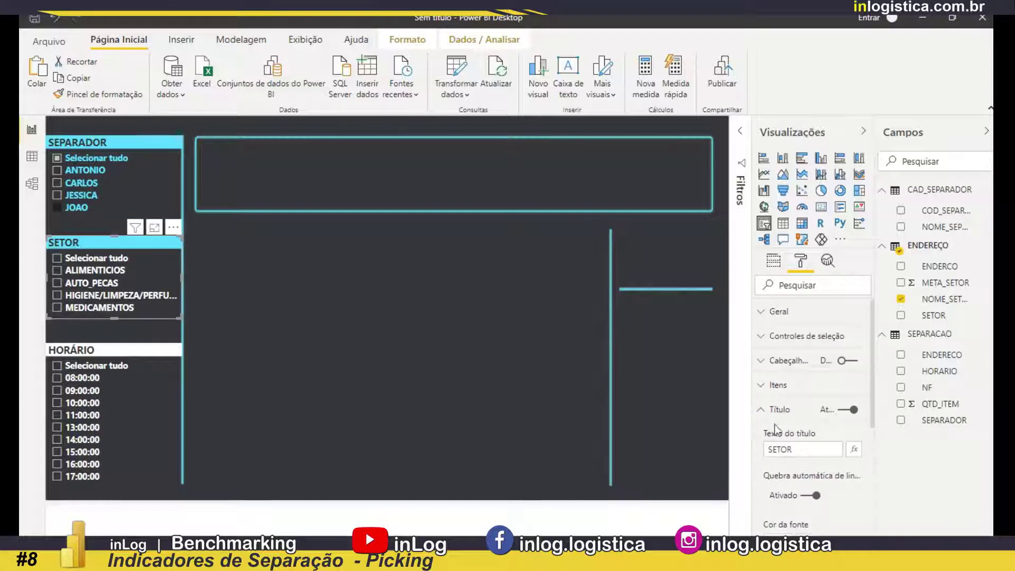
{"action": "left_click", "coordinate": [775, 386]}
{"action": "left_click", "coordinate": [784, 426]}
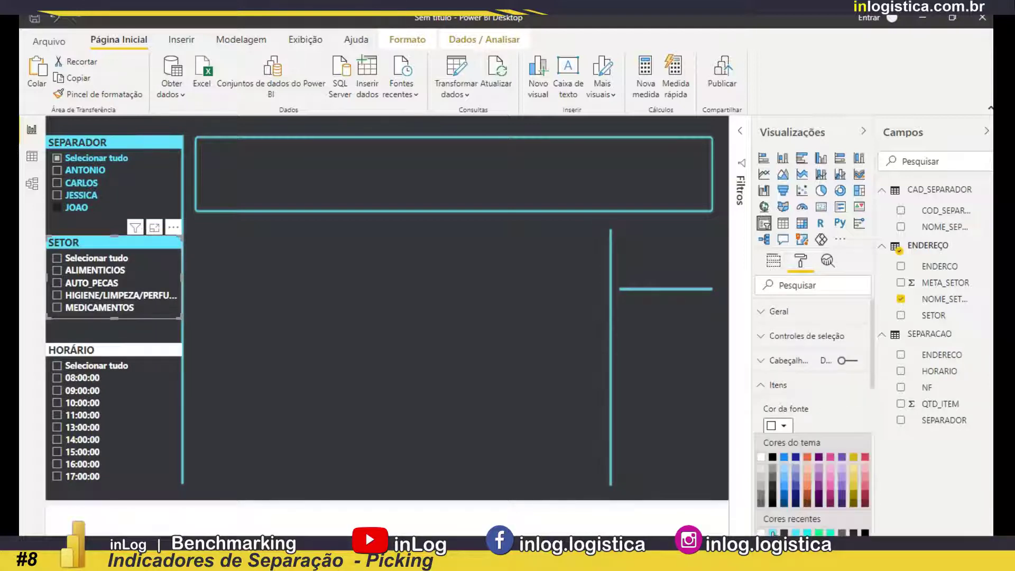
{"action": "left_click", "coordinate": [771, 526]}
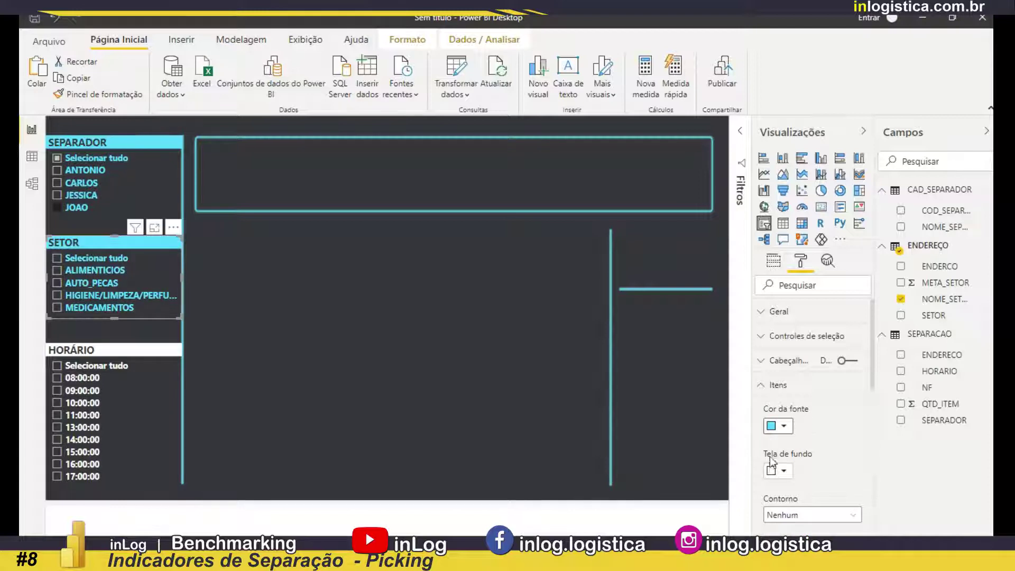
Set the HORÁRIO slicer's title font colour to #333333 and its title background to the recently used light cyan.
{"action": "left_click", "coordinate": [173, 386]}
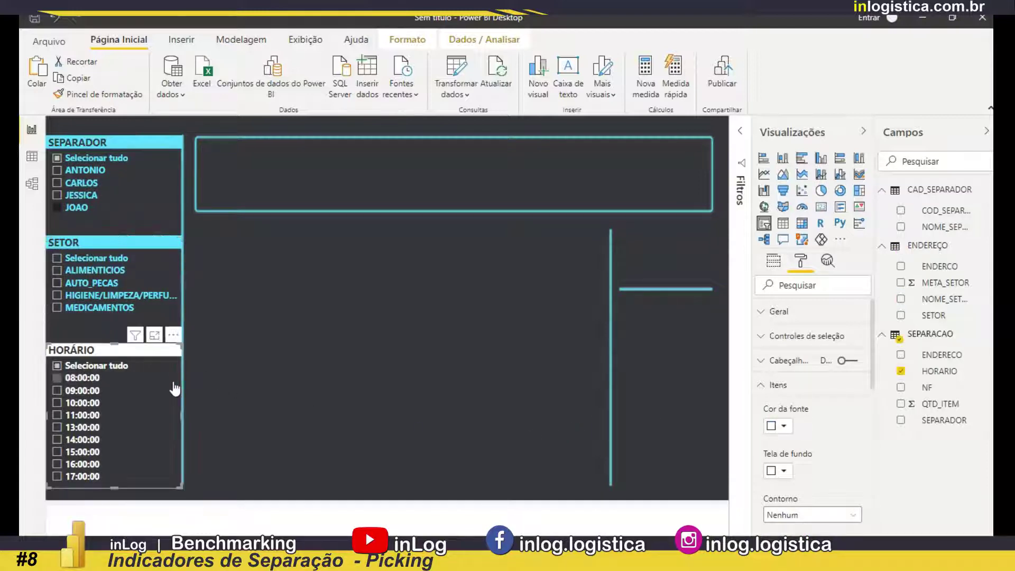
{"action": "scroll", "coordinate": [766, 453], "scroll_direction": "down", "scroll_amount": 3}
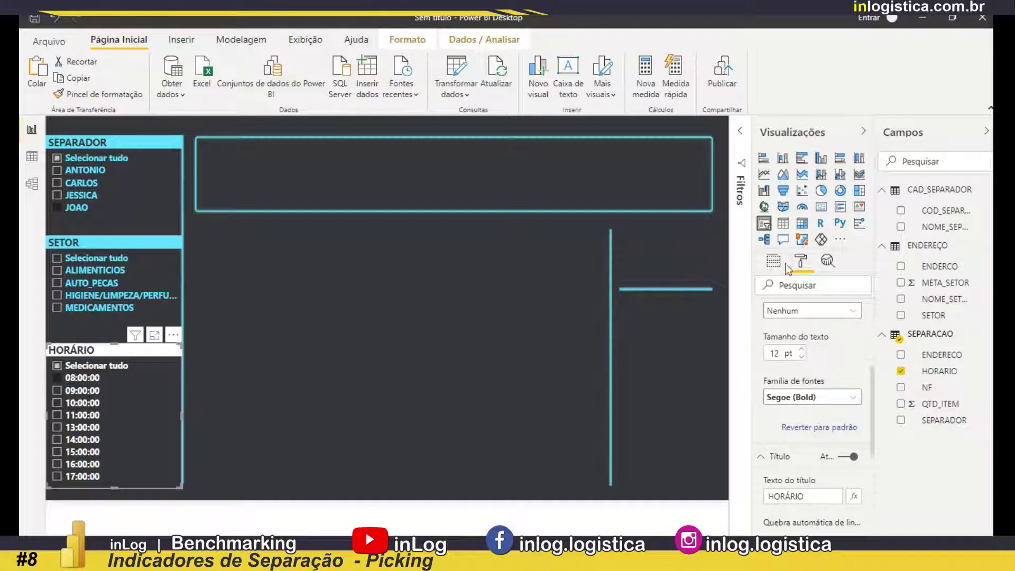
{"action": "scroll", "coordinate": [793, 370], "scroll_direction": "up", "scroll_amount": 3}
{"action": "left_click", "coordinate": [784, 453]}
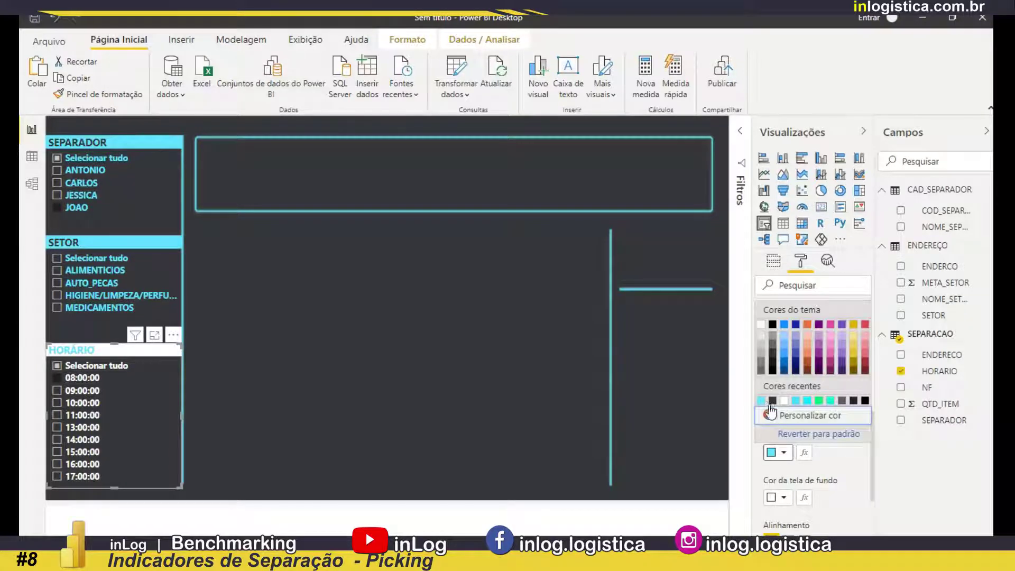
{"action": "left_click", "coordinate": [773, 403]}
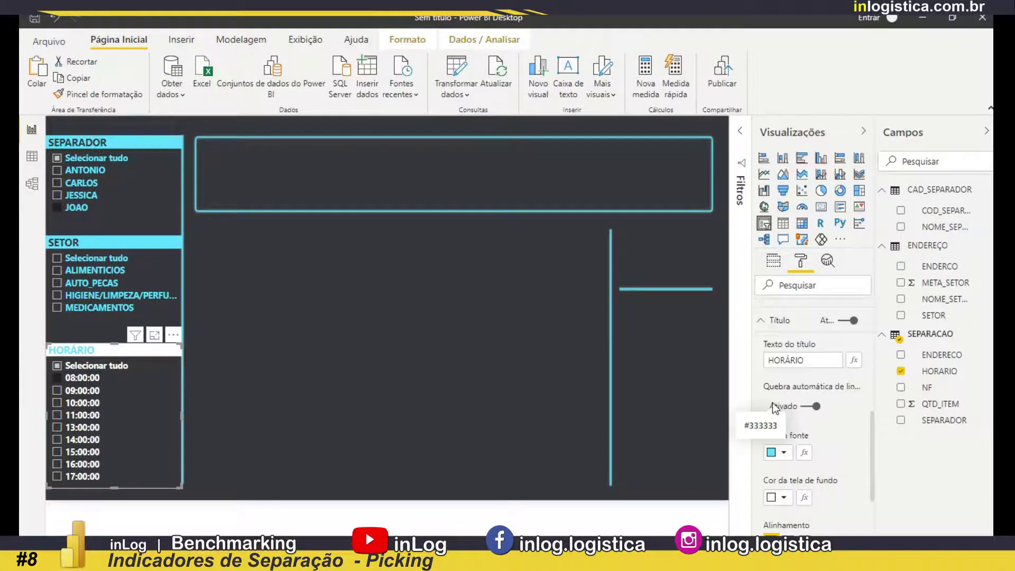
{"action": "left_click", "coordinate": [785, 498]}
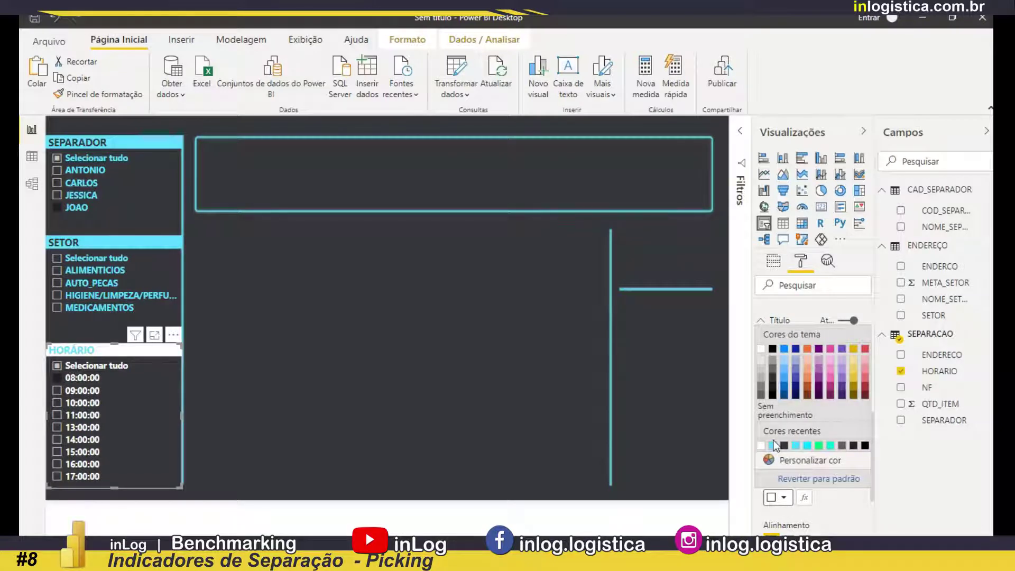
{"action": "left_click", "coordinate": [773, 445]}
Set the font colour of the HORÁRIO slicer's items (Itens) to the recently used light cyan, then deselect the slicer.
{"action": "scroll", "coordinate": [781, 451], "scroll_direction": "down", "scroll_amount": 5}
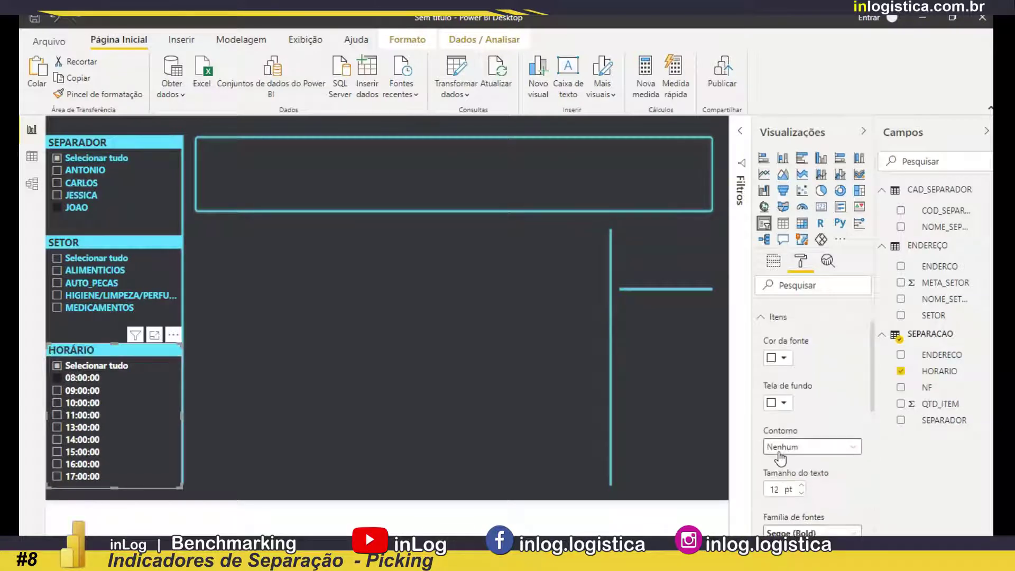
{"action": "scroll", "coordinate": [810, 428], "scroll_direction": "up", "scroll_amount": 2}
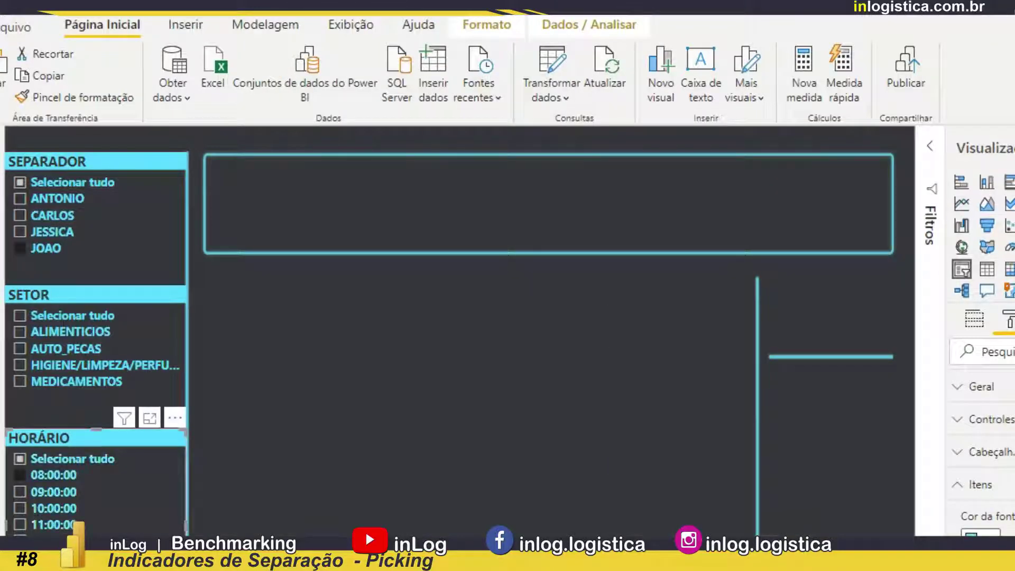
{"action": "key", "text": "Escape"}
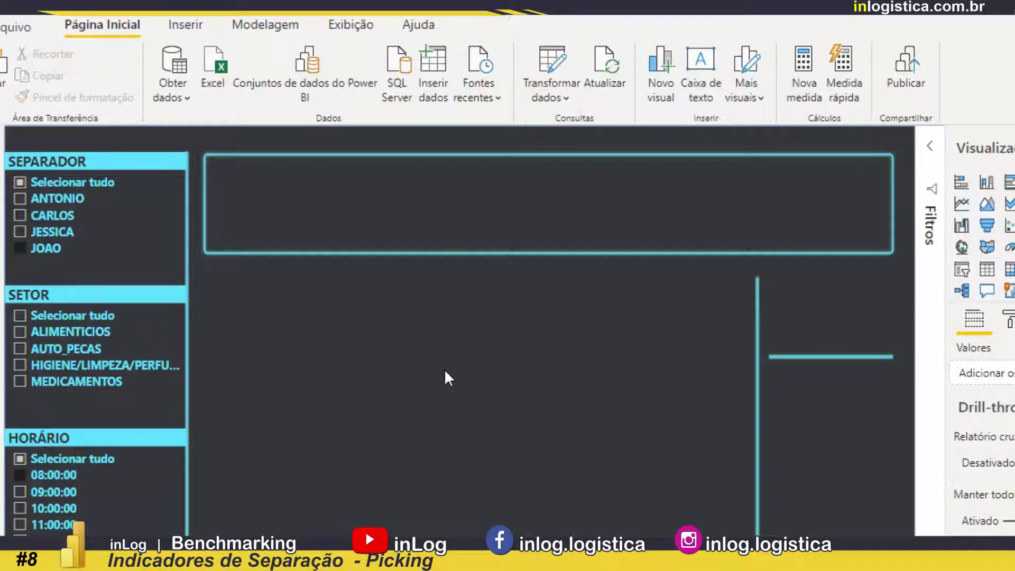
Insert the BMKT image from the inlogisitica\icones folder into the report page.
{"action": "left_click", "coordinate": [184, 33]}
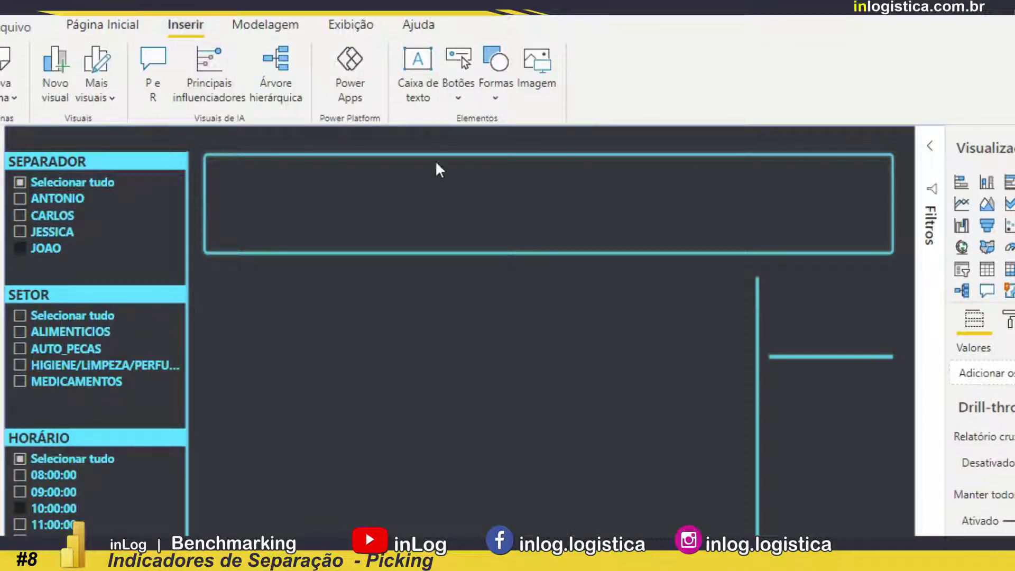
{"action": "left_click", "coordinate": [536, 87]}
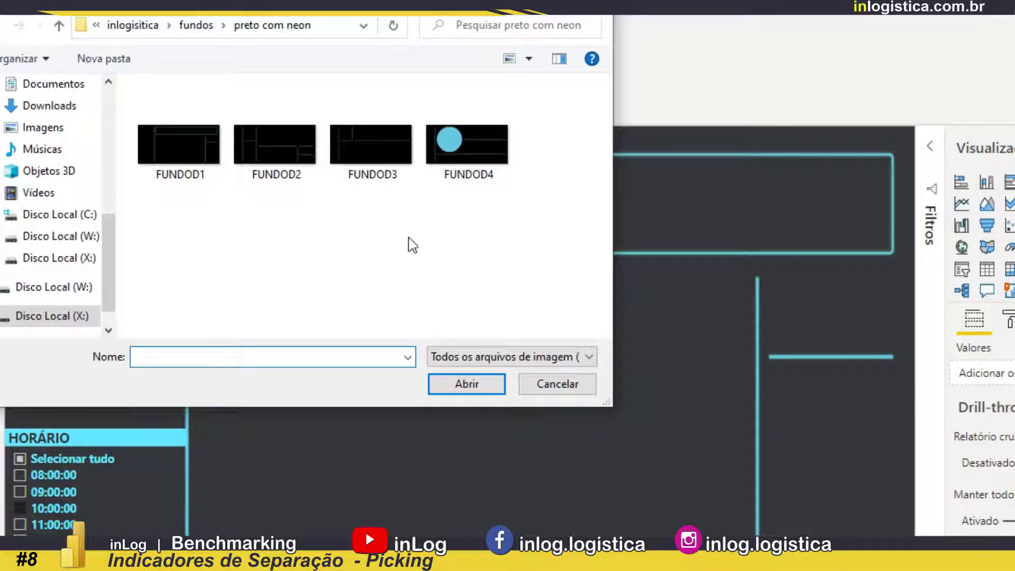
{"action": "left_click", "coordinate": [132, 25]}
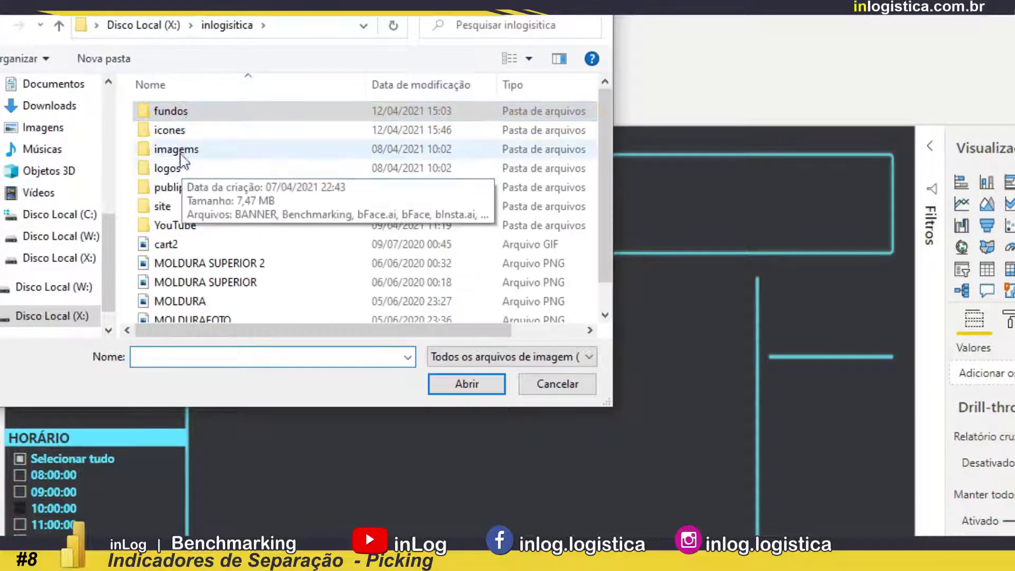
{"action": "double_click", "coordinate": [170, 130]}
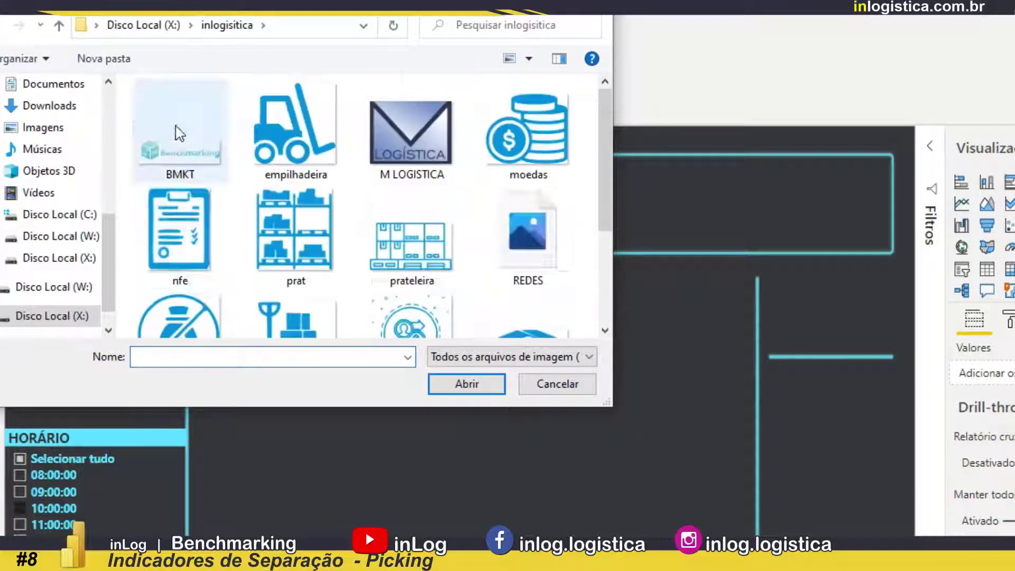
{"action": "left_click", "coordinate": [207, 159]}
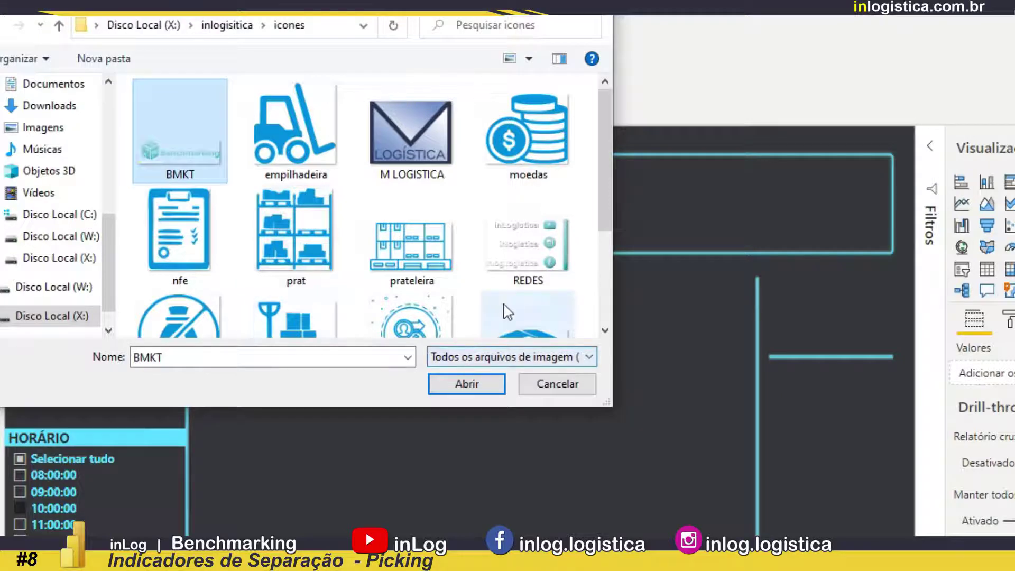
{"action": "left_click", "coordinate": [526, 262]}
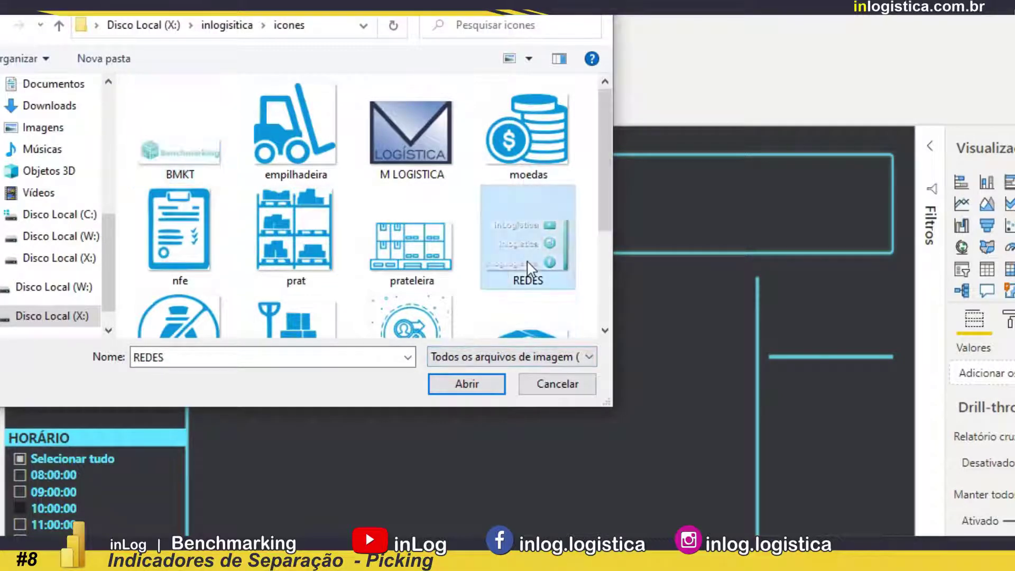
{"action": "left_click", "coordinate": [210, 177]}
{"action": "left_click", "coordinate": [467, 383]}
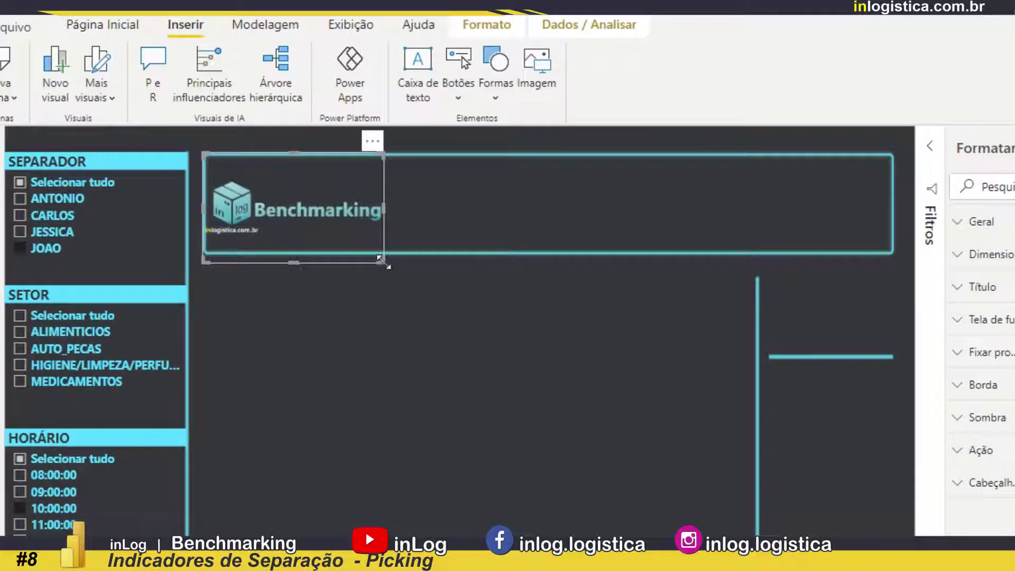
Enlarge the Benchmarking logo and adjust its edges so it fits inside the left part of the header frame.
{"action": "left_click_drag", "start_coordinate": [381, 260], "coordinate": [518, 286]}
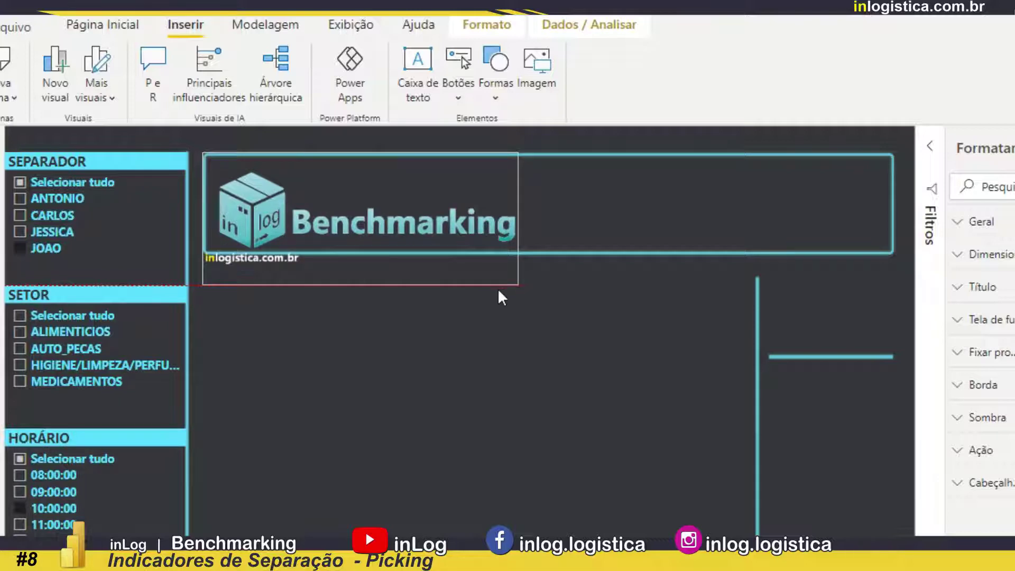
{"action": "left_click_drag", "start_coordinate": [357, 284], "coordinate": [358, 252]}
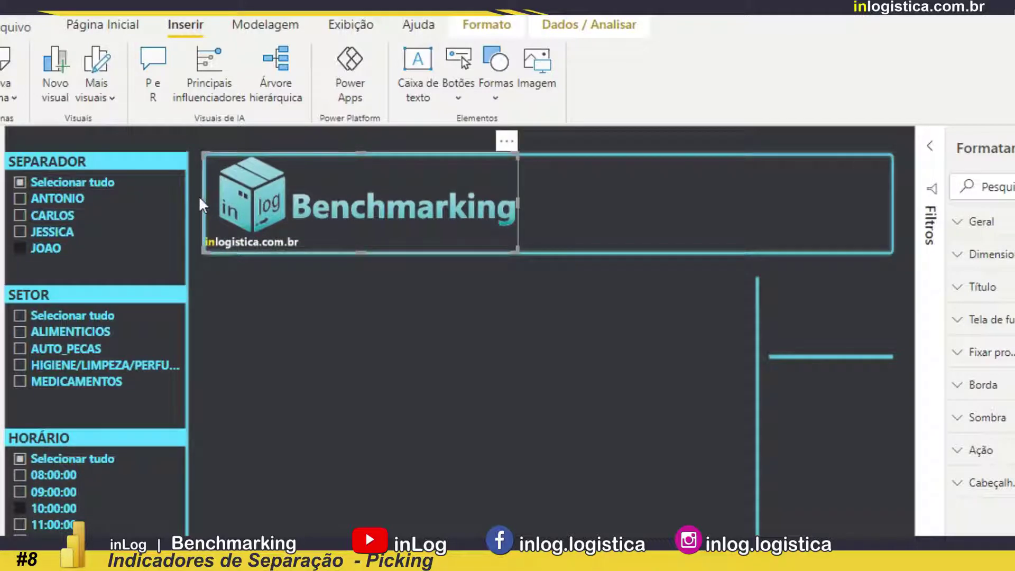
{"action": "left_click_drag", "start_coordinate": [201, 202], "coordinate": [214, 202]}
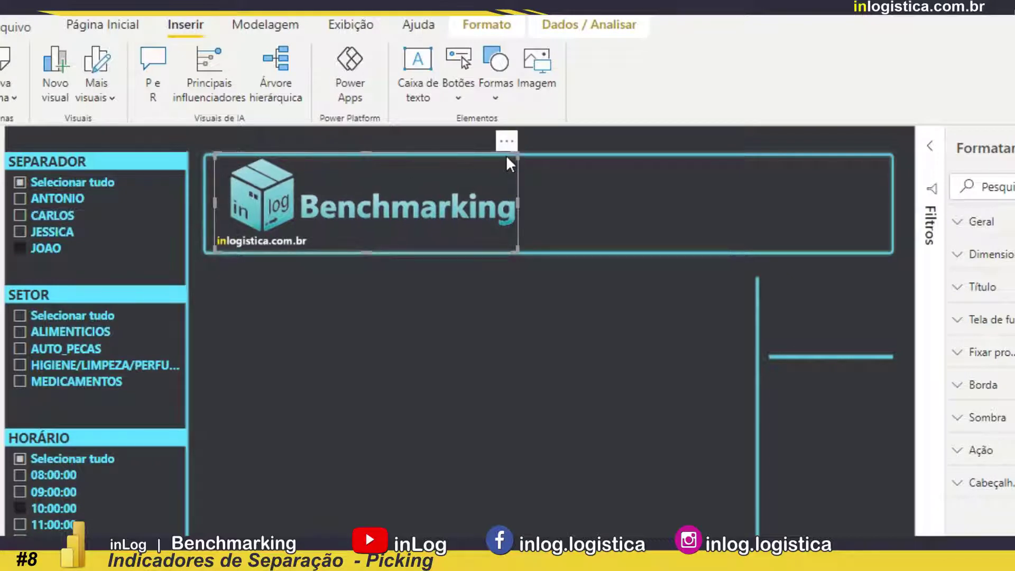
{"action": "left_click_drag", "start_coordinate": [516, 157], "coordinate": [487, 165]}
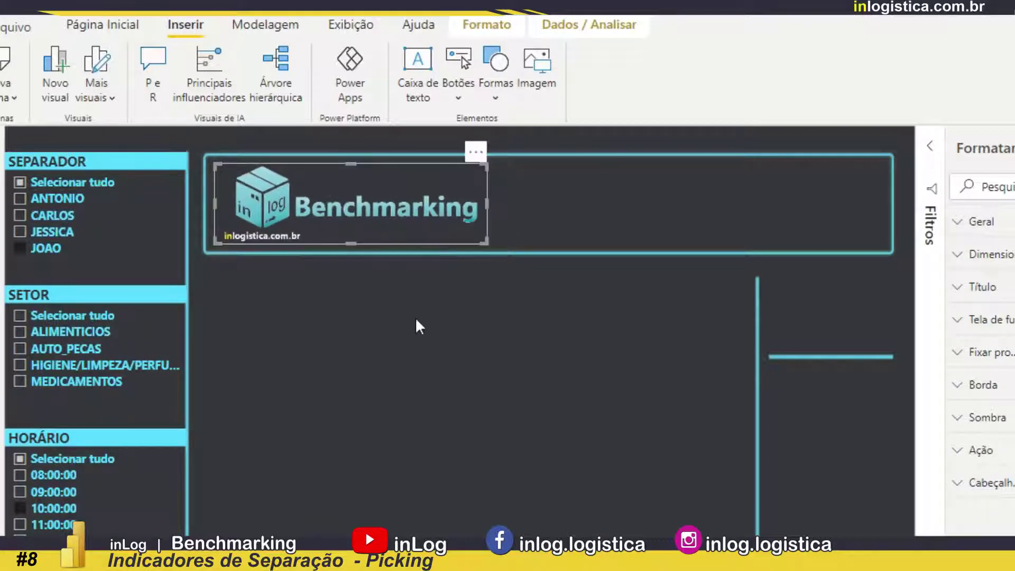
{"action": "left_click", "coordinate": [414, 316]}
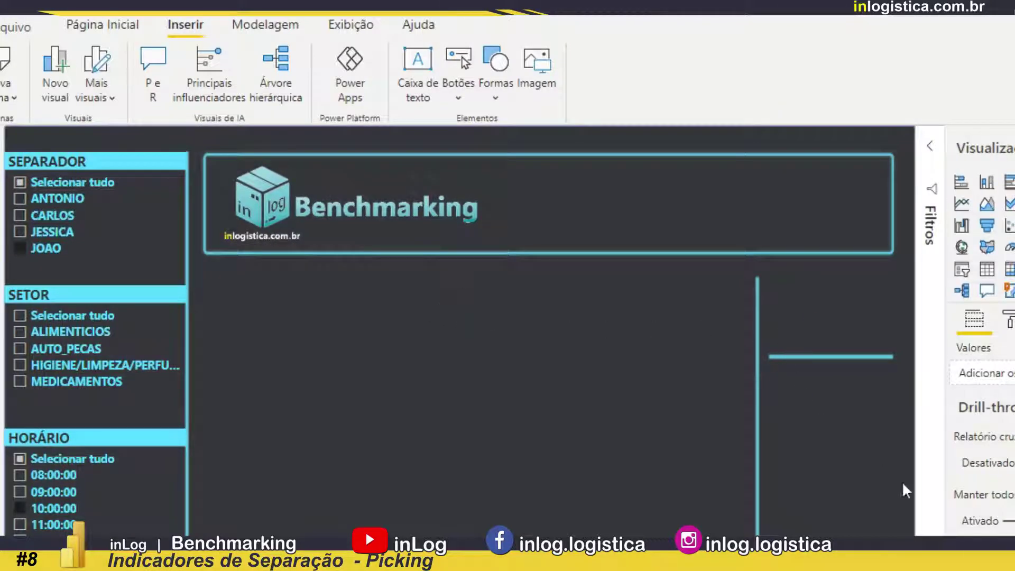
Open the file selection for inserting another image into the report page.
{"action": "left_click", "coordinate": [537, 93]}
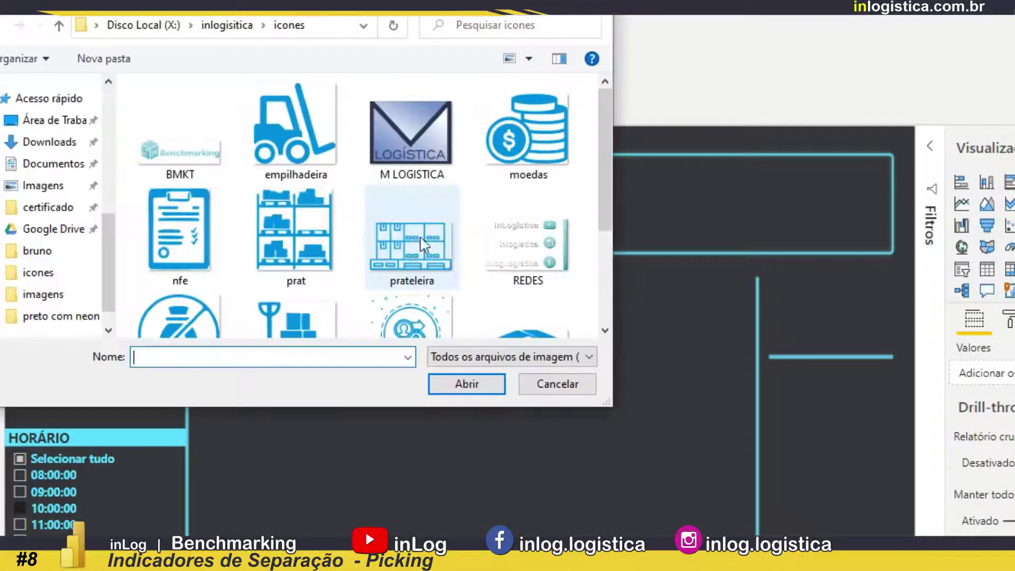